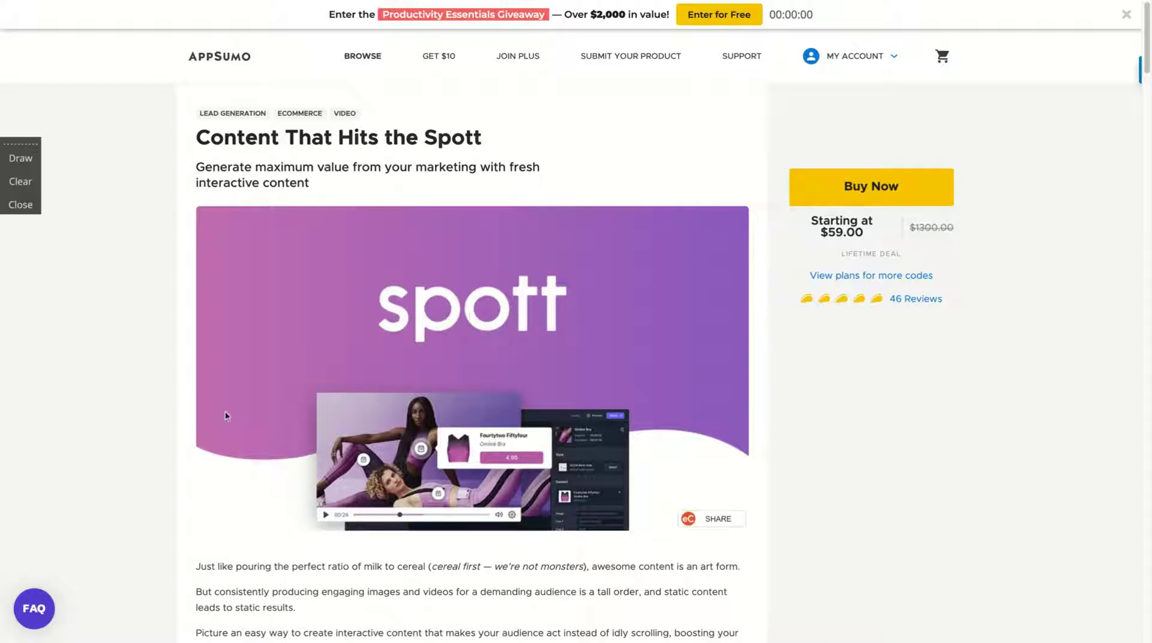
# Look through the Spott deal page on AppSumo down to the deal terms, included features and plan pricing.
pyautogui.scroll(-8, 236, 378)
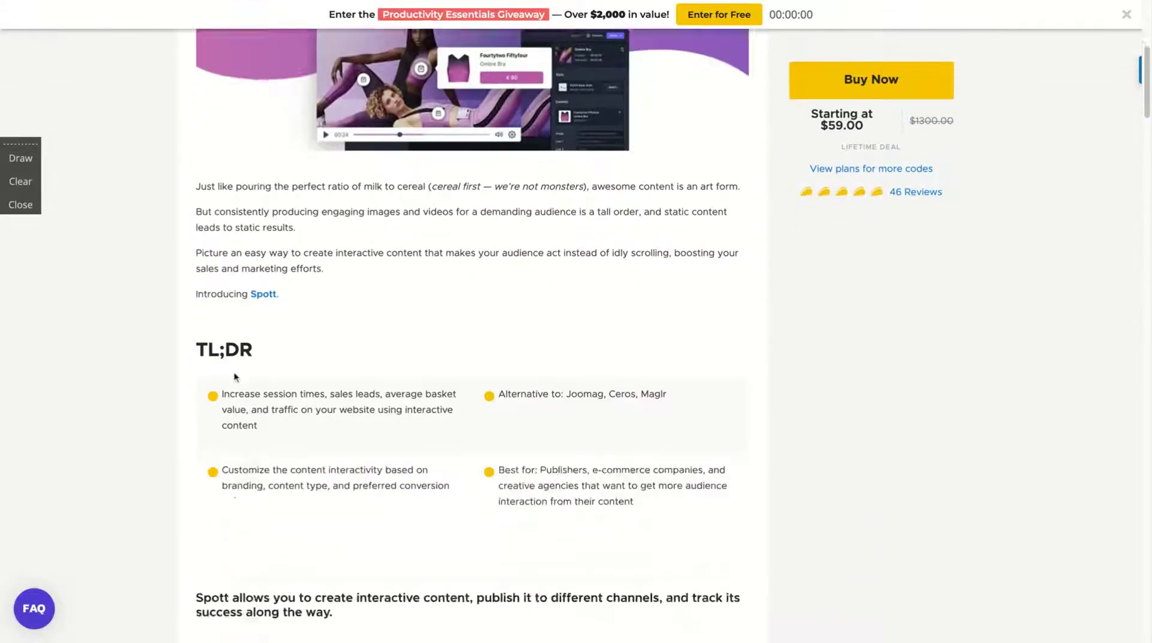
pyautogui.scroll(-20, 235, 376)
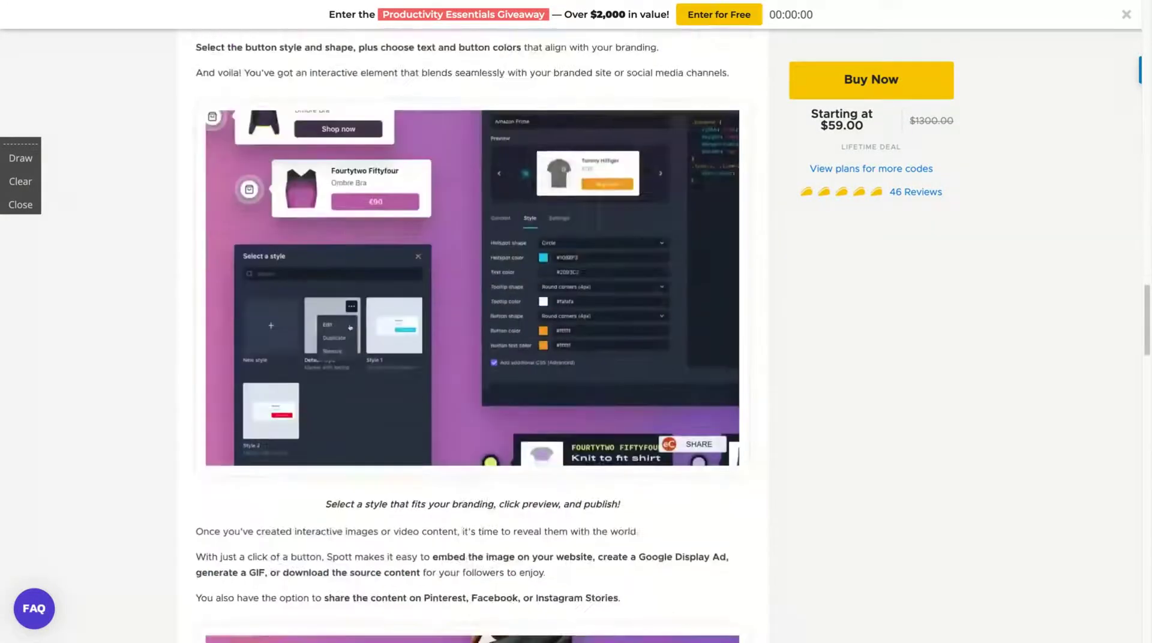
pyautogui.scroll(-20, 468, 336)
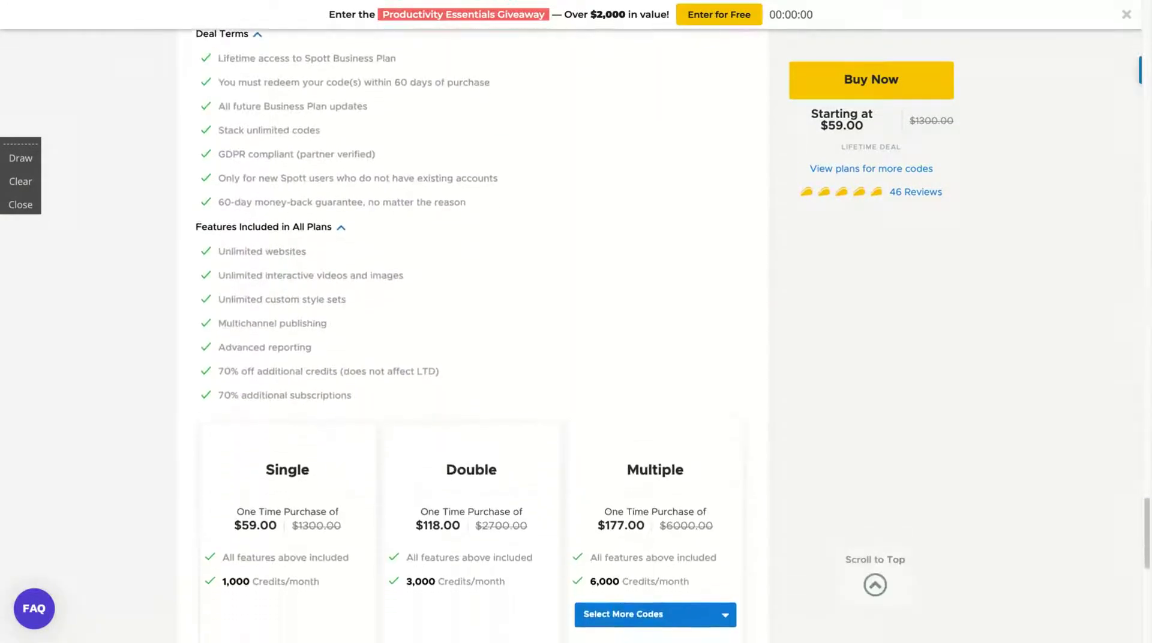
pyautogui.scroll(1, 467, 336)
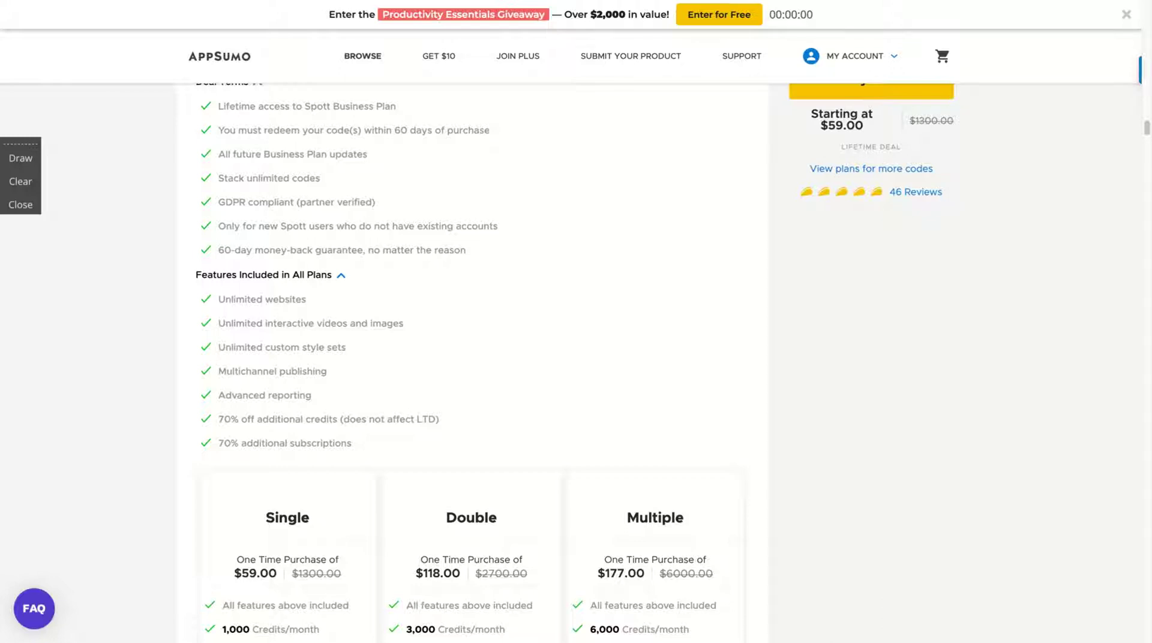
pyautogui.scroll(-3, 468, 360)
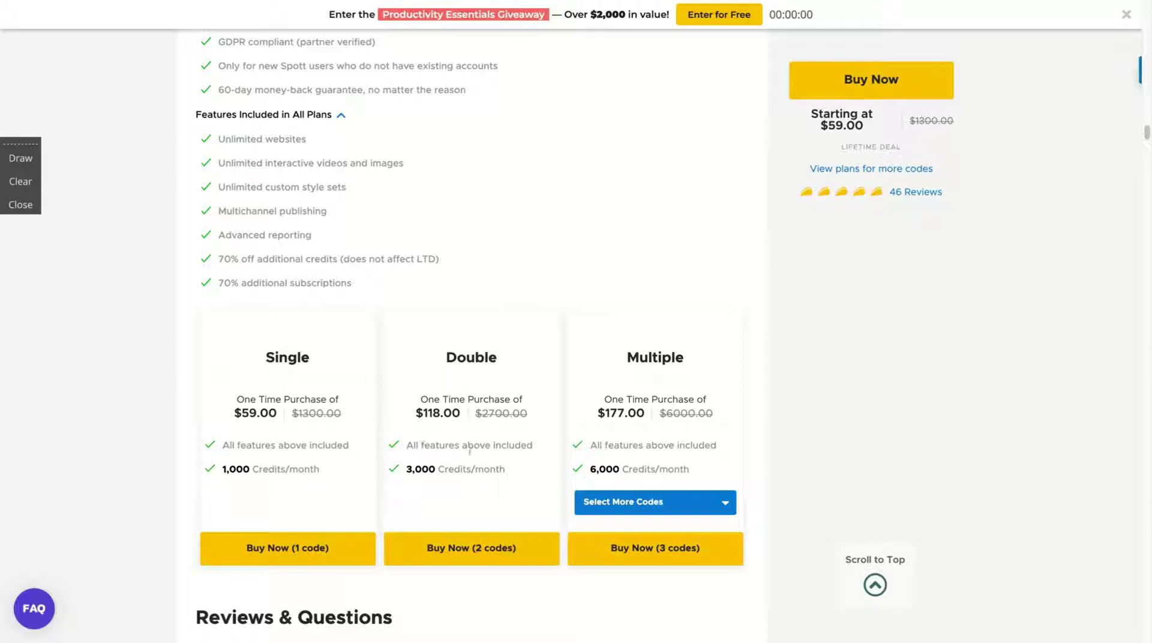
# Compare the Multiple plan's price and monthly credits for 6 codes and 3 codes, and view the other code quantities.
pyautogui.click(632, 505)
pyautogui.scroll(-2, 633, 507)
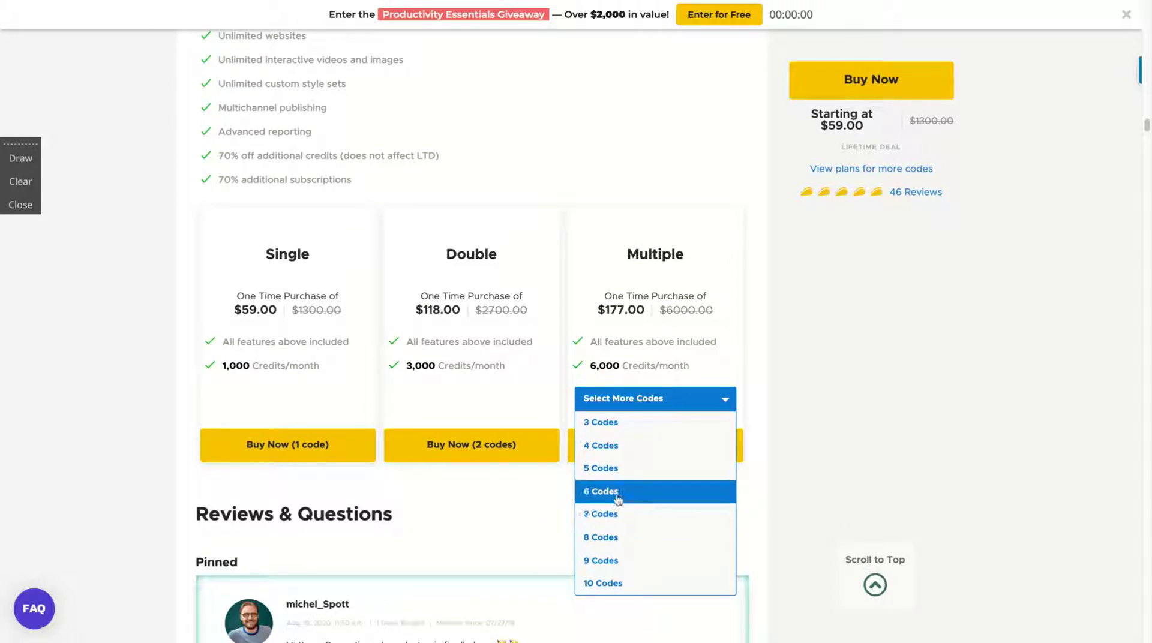
pyautogui.click(618, 493)
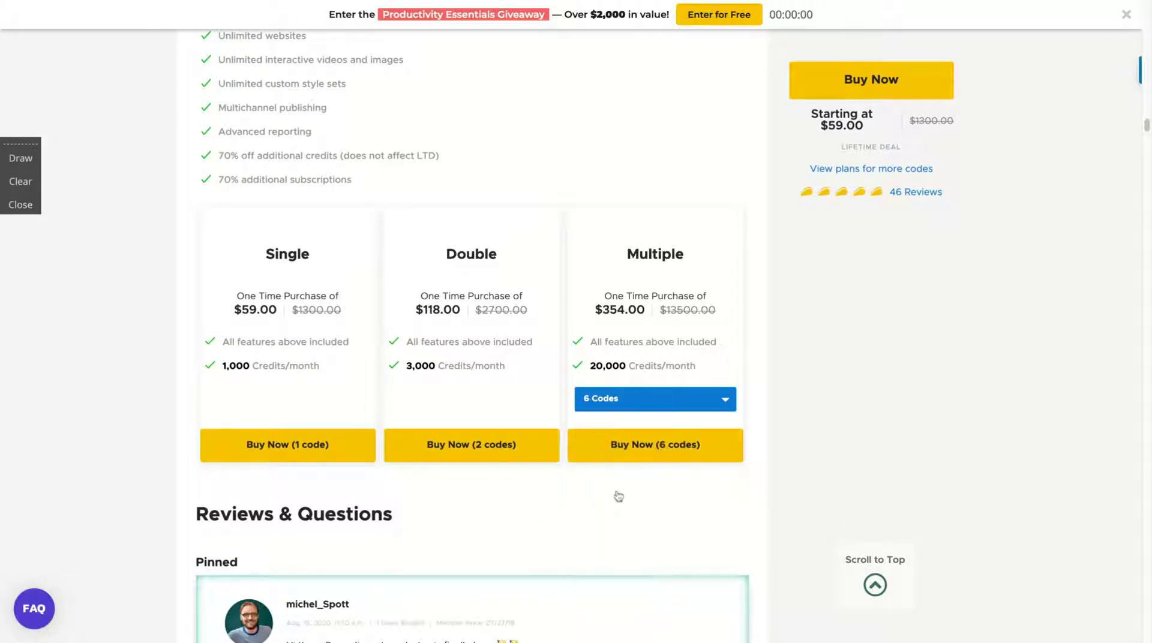
pyautogui.click(647, 400)
pyautogui.click(610, 421)
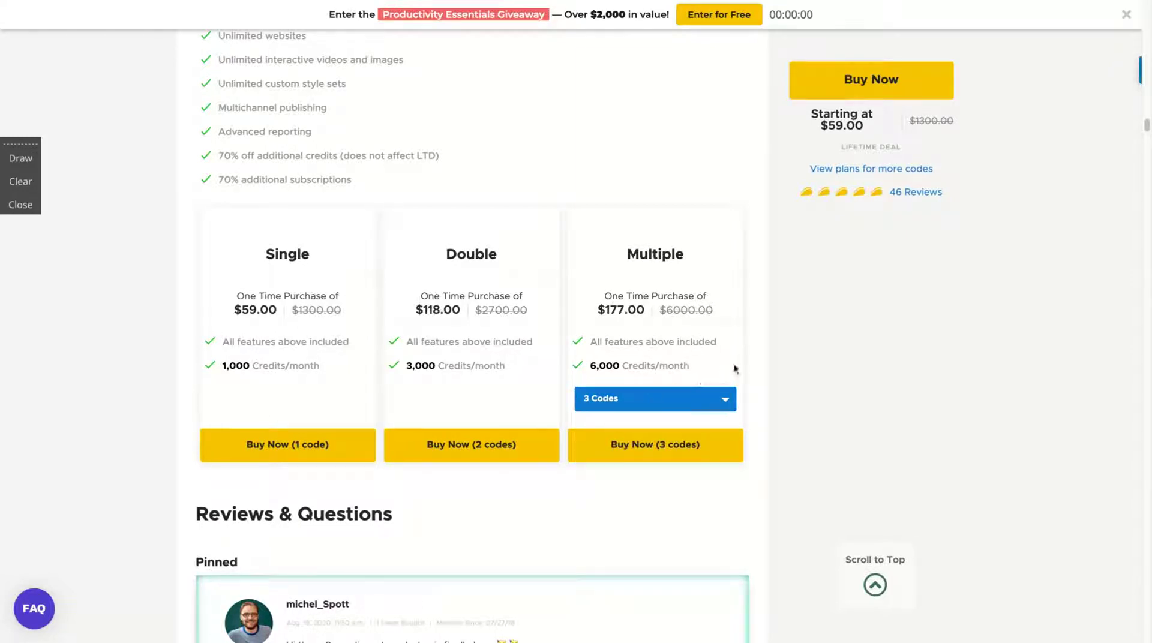
pyautogui.click(630, 405)
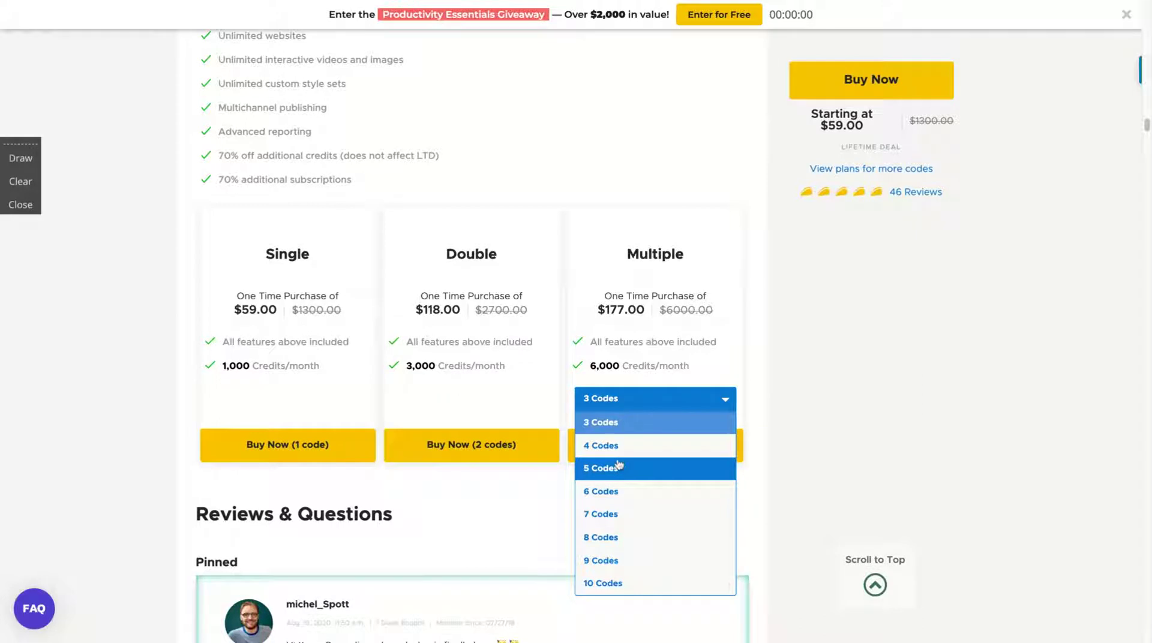
pyautogui.click(642, 349)
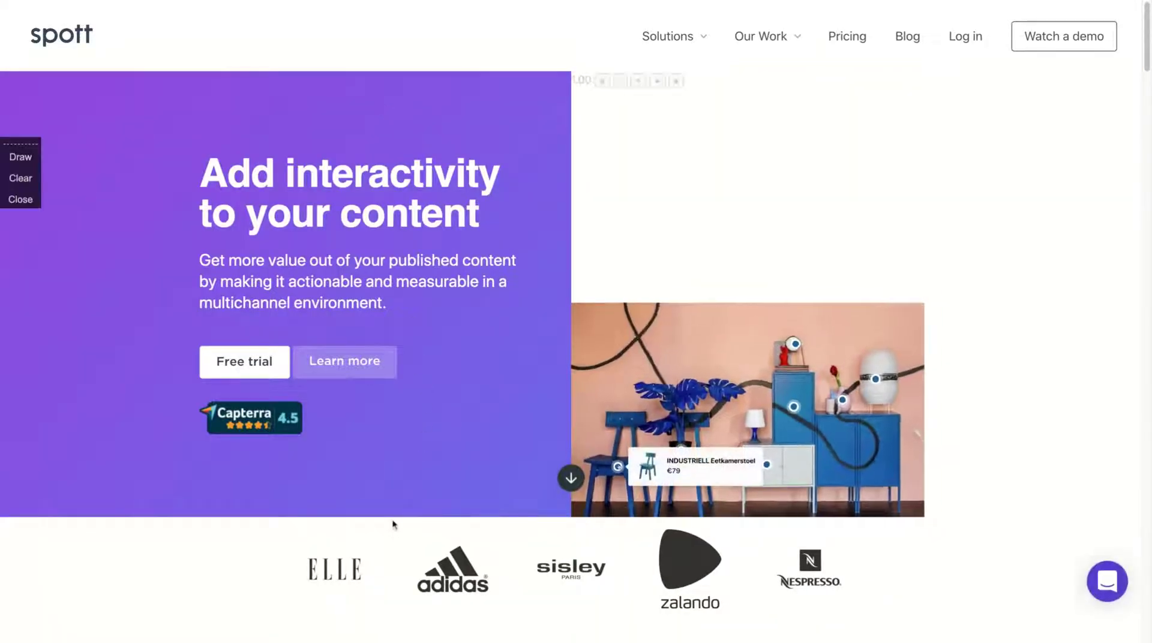
# Examine the Spott website's homepage, covering its client brands, media tagging, publishing, feed and reporting sections, and the pricing plans.
pyautogui.scroll(-3, 393, 525)
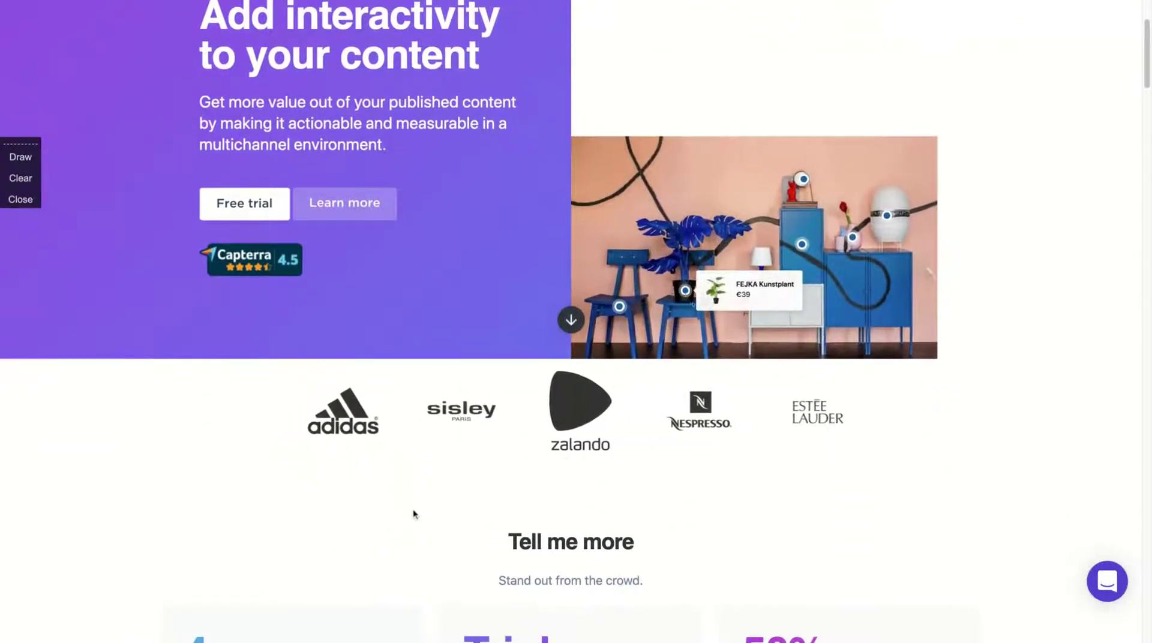
pyautogui.scroll(-1, 414, 514)
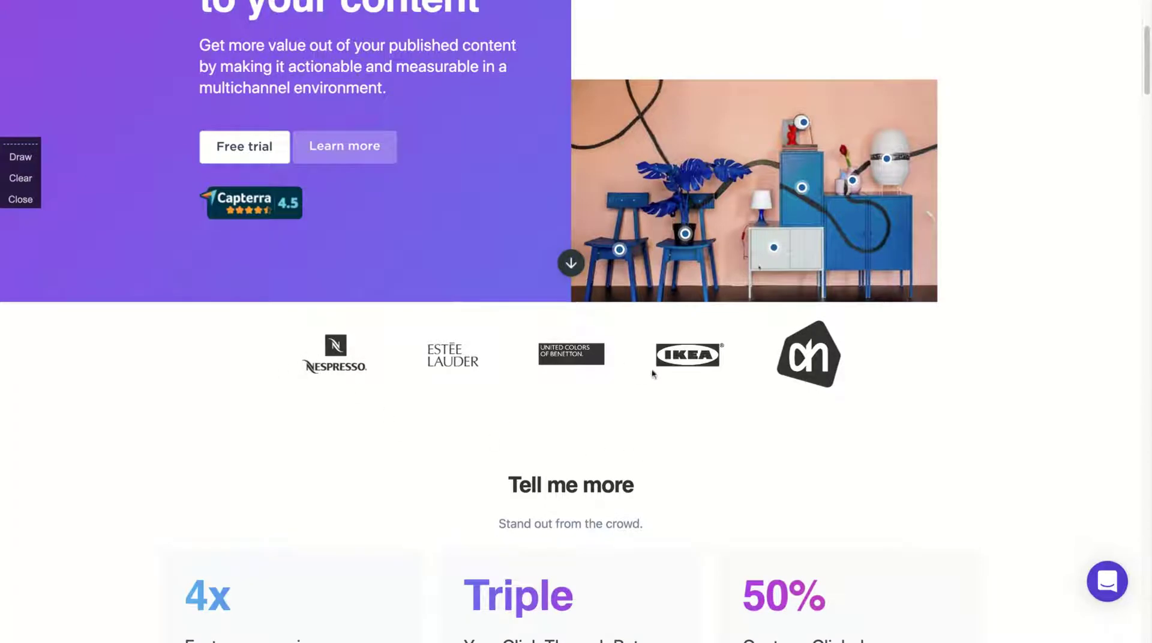
pyautogui.scroll(-7, 324, 473)
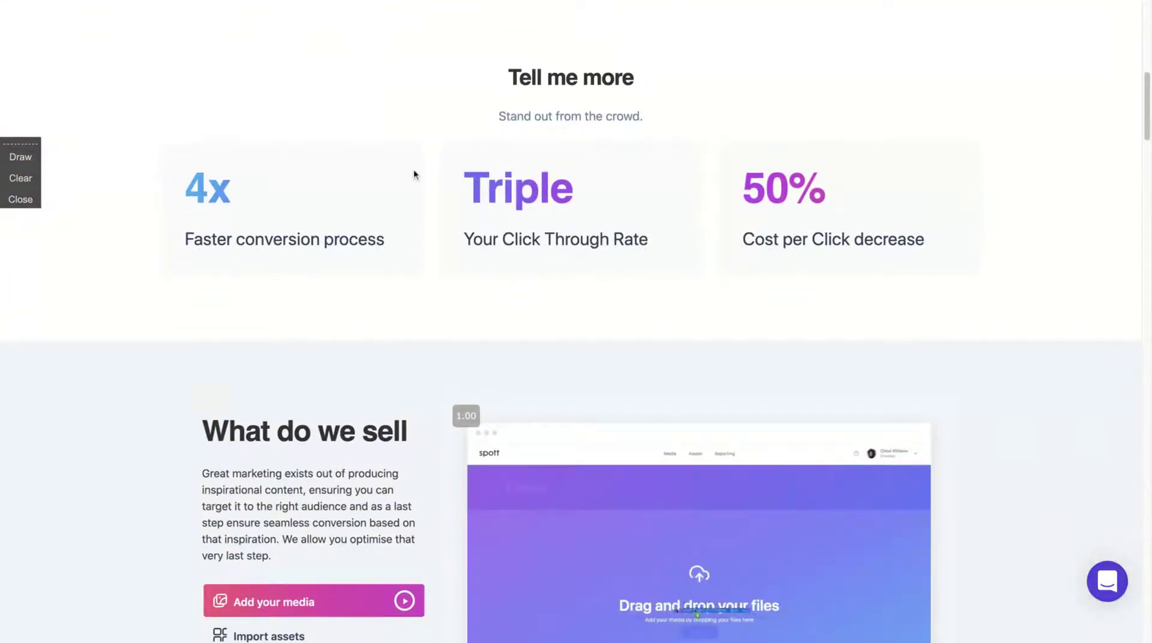
pyautogui.scroll(-5, 414, 174)
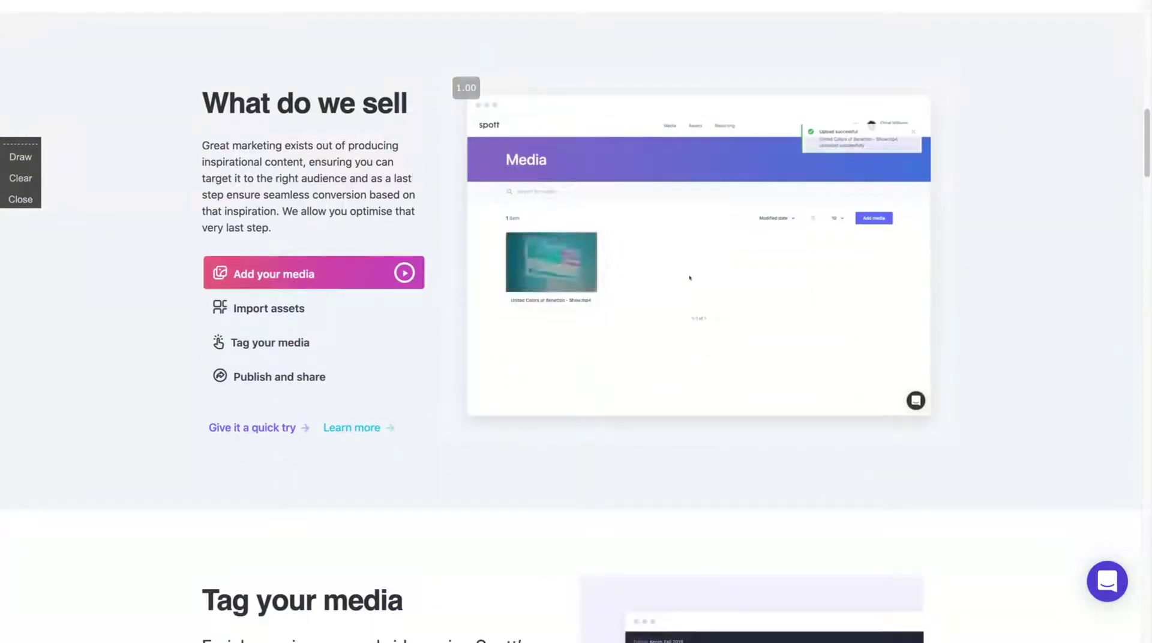
pyautogui.scroll(-3, 412, 169)
pyautogui.scroll(-1, 576, 321)
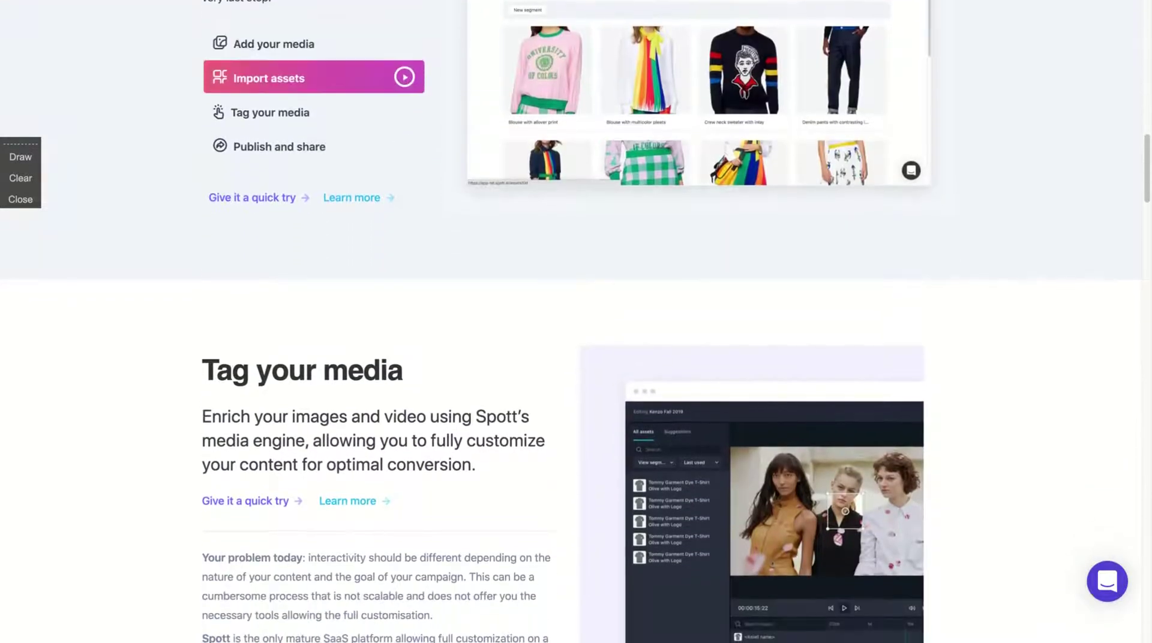
pyautogui.scroll(4, 576, 321)
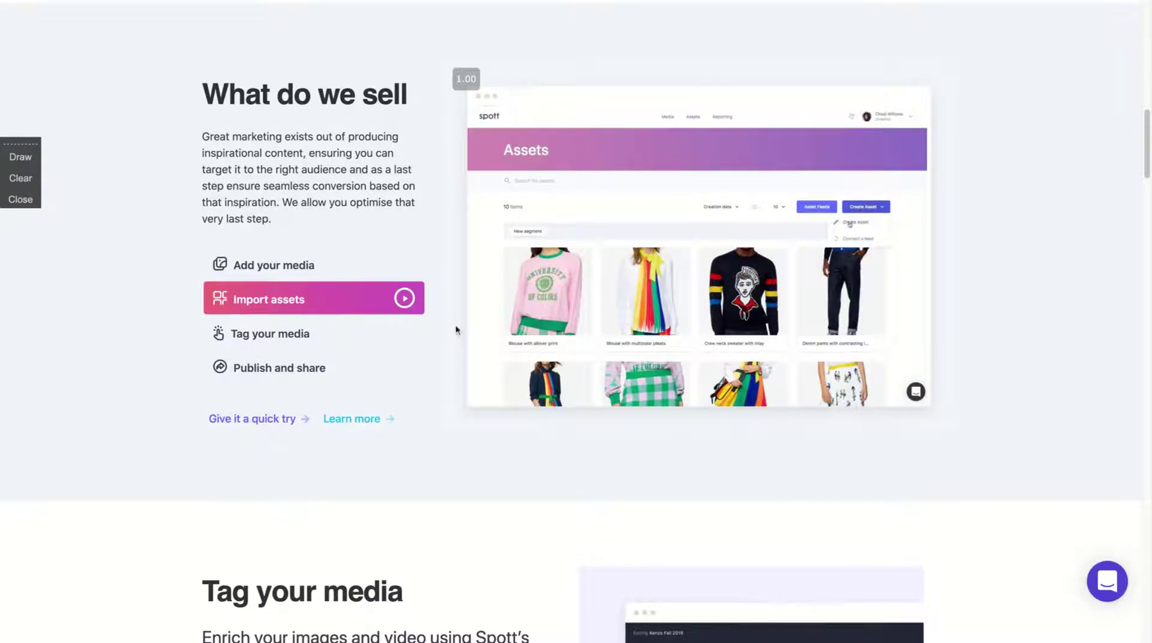
pyautogui.scroll(-10, 456, 325)
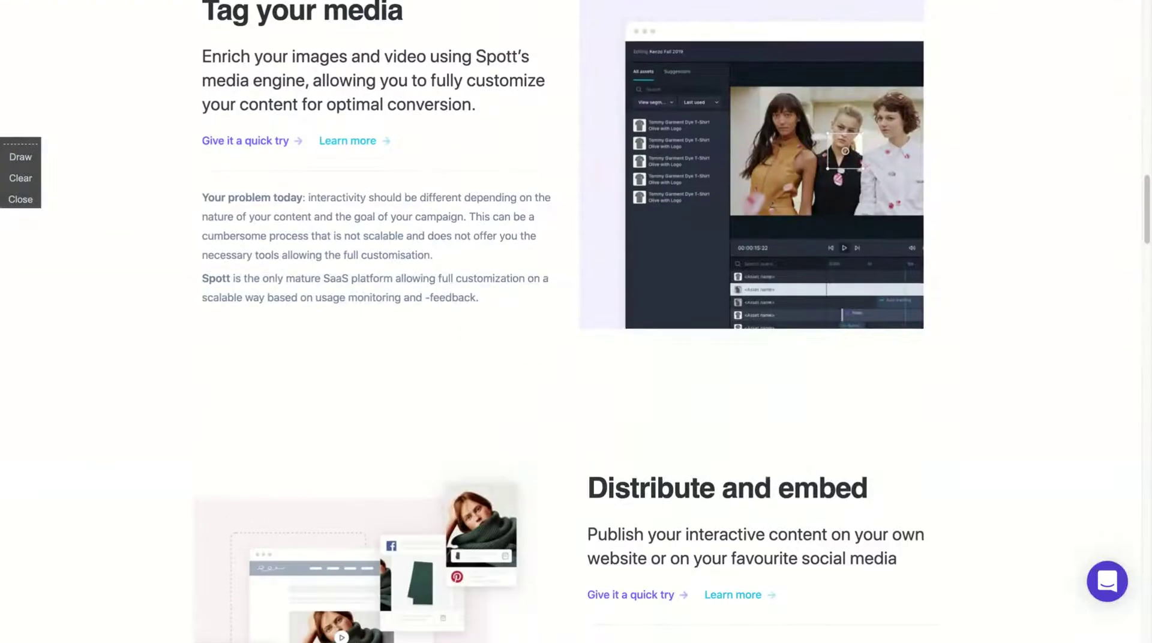
pyautogui.scroll(-13, 576, 321)
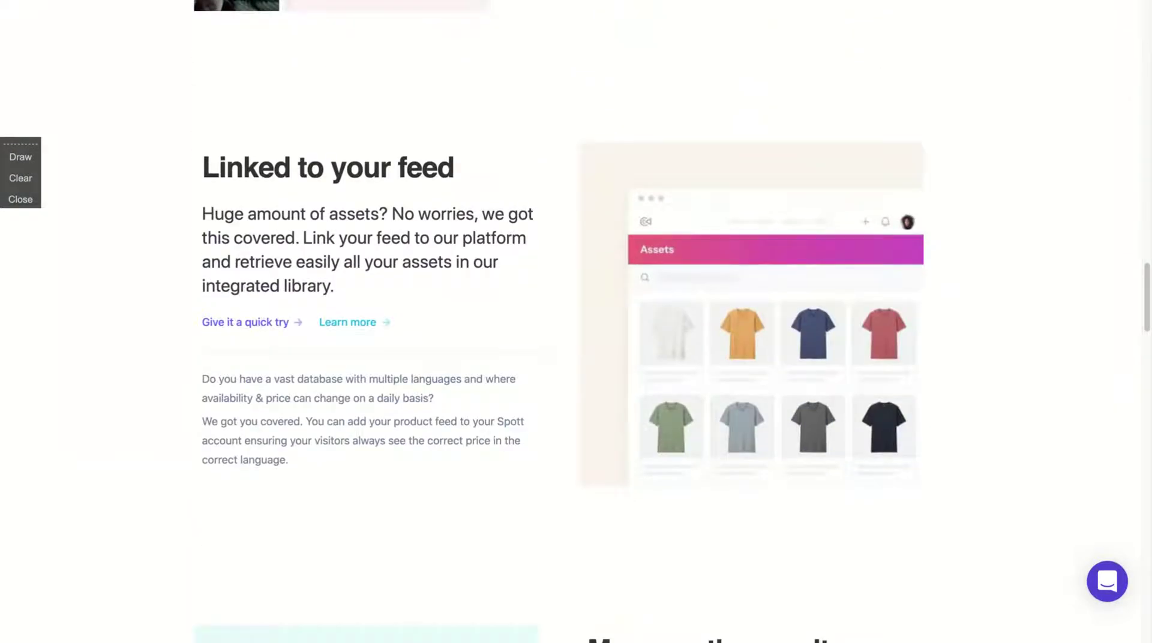
pyautogui.scroll(-8, 576, 322)
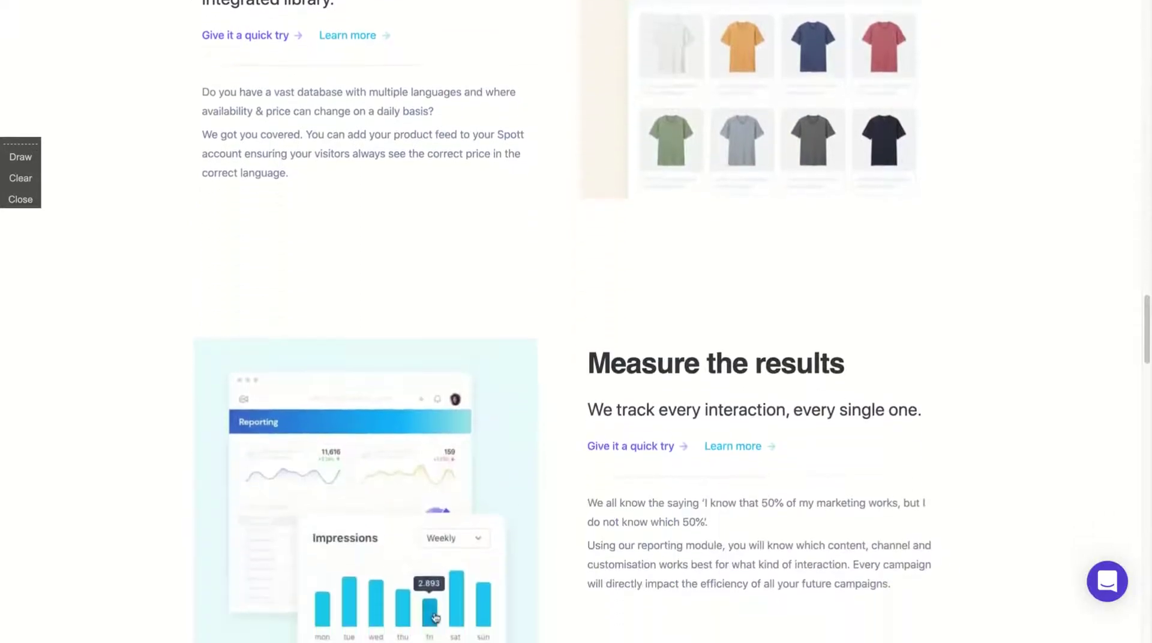
pyautogui.scroll(-6, 576, 322)
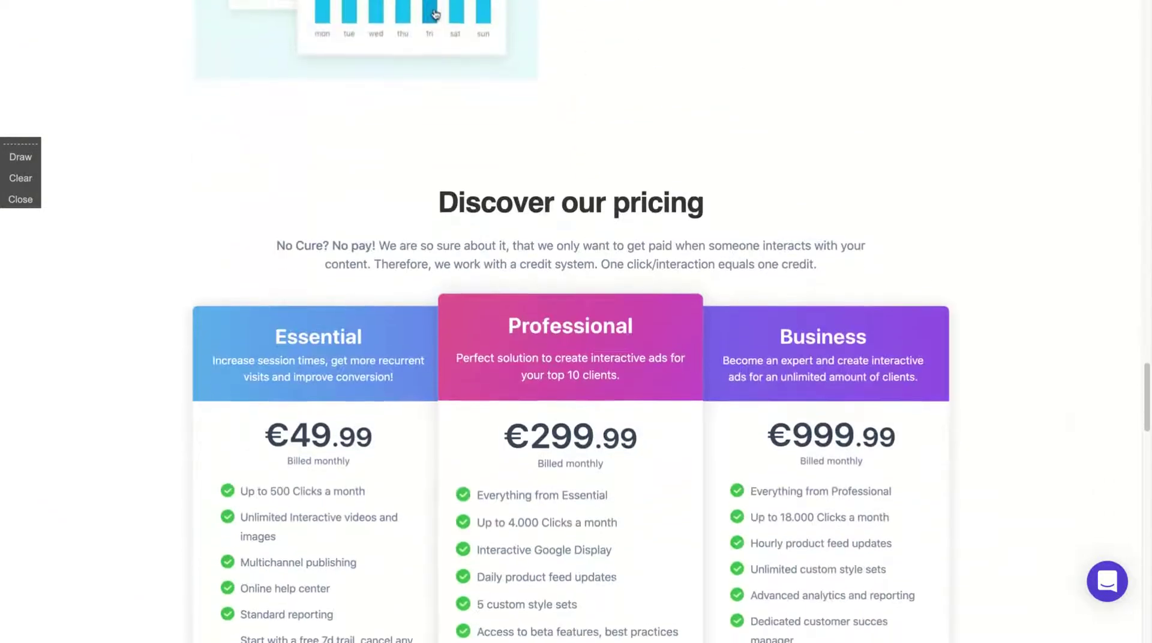
pyautogui.scroll(20, 576, 321)
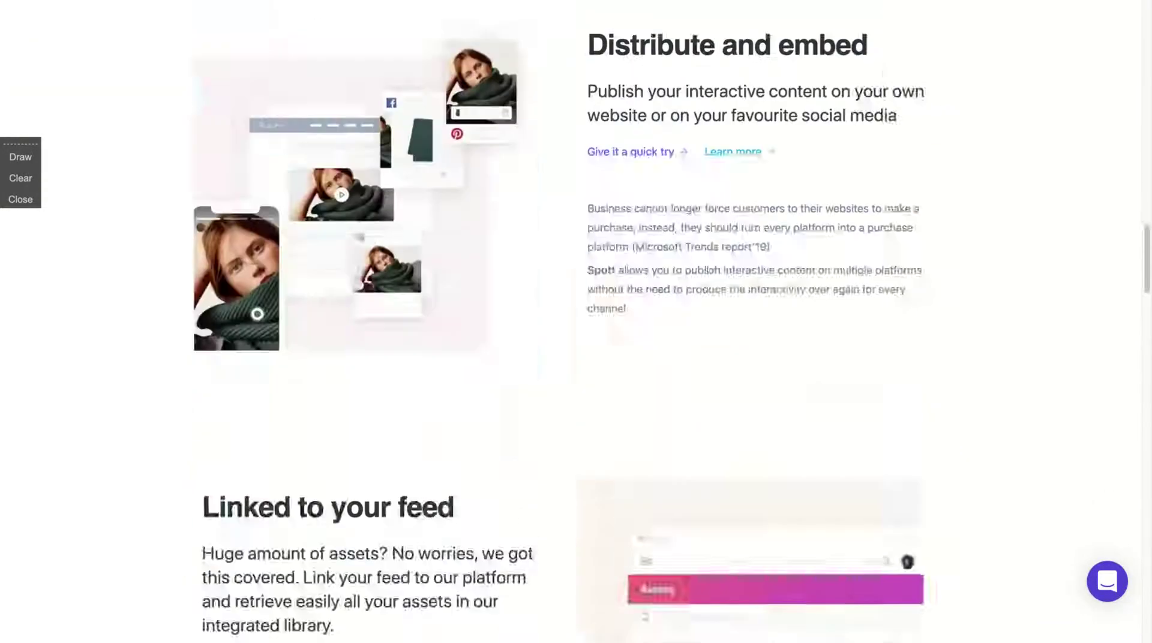
pyautogui.scroll(10, 576, 321)
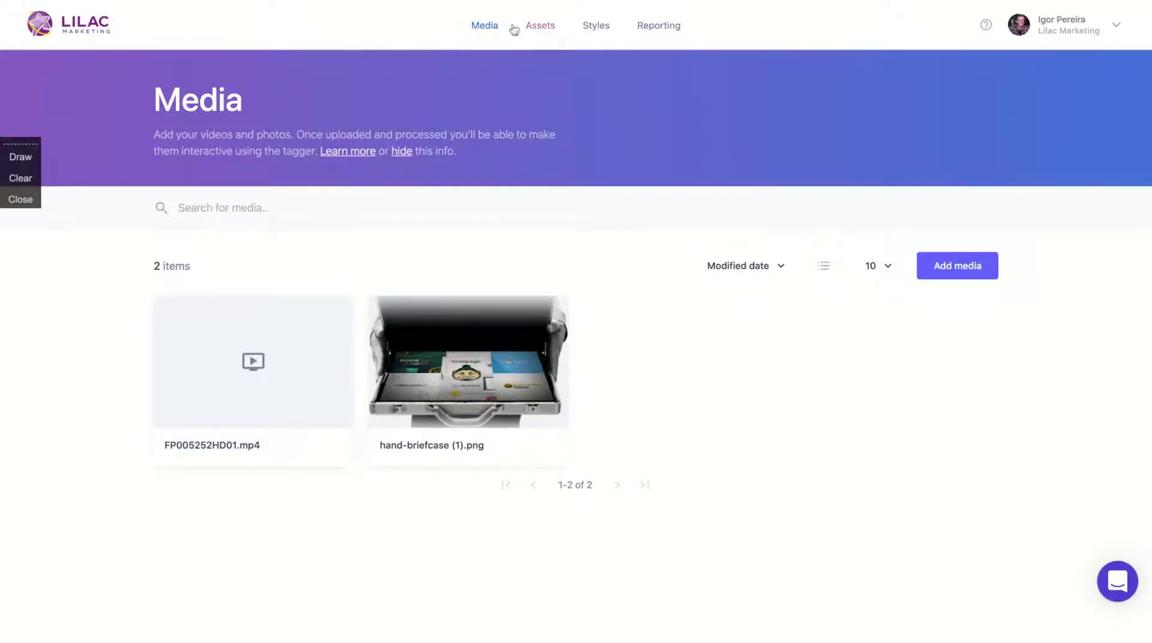
# Check the available credits in the Spott account's profile options.
pyautogui.click(1101, 26)
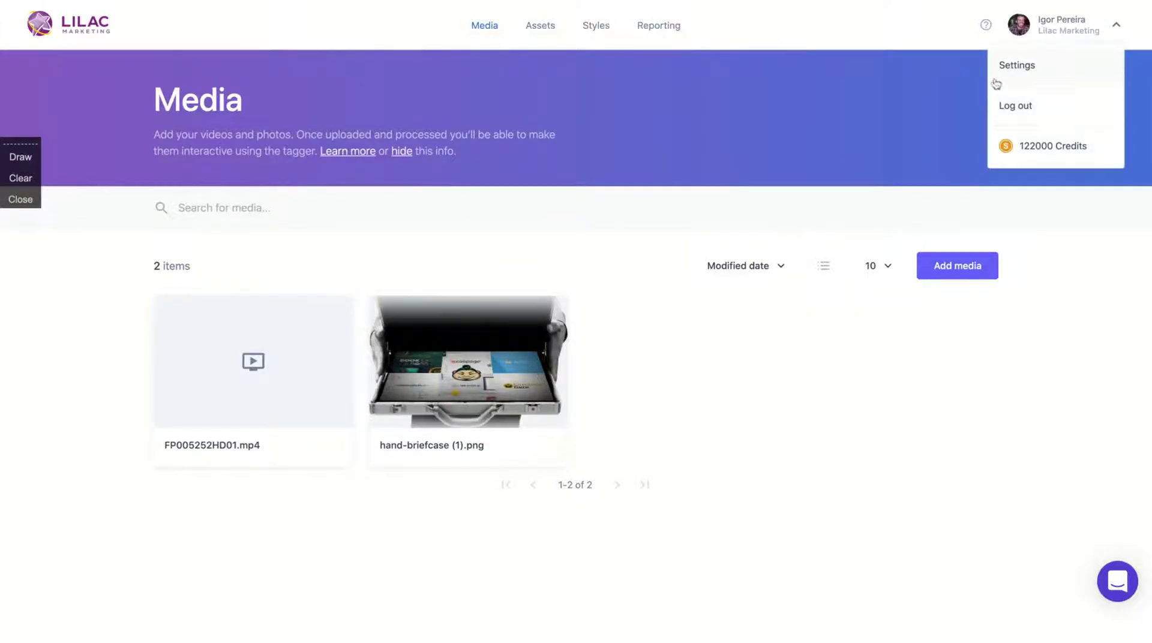
pyautogui.click(769, 13)
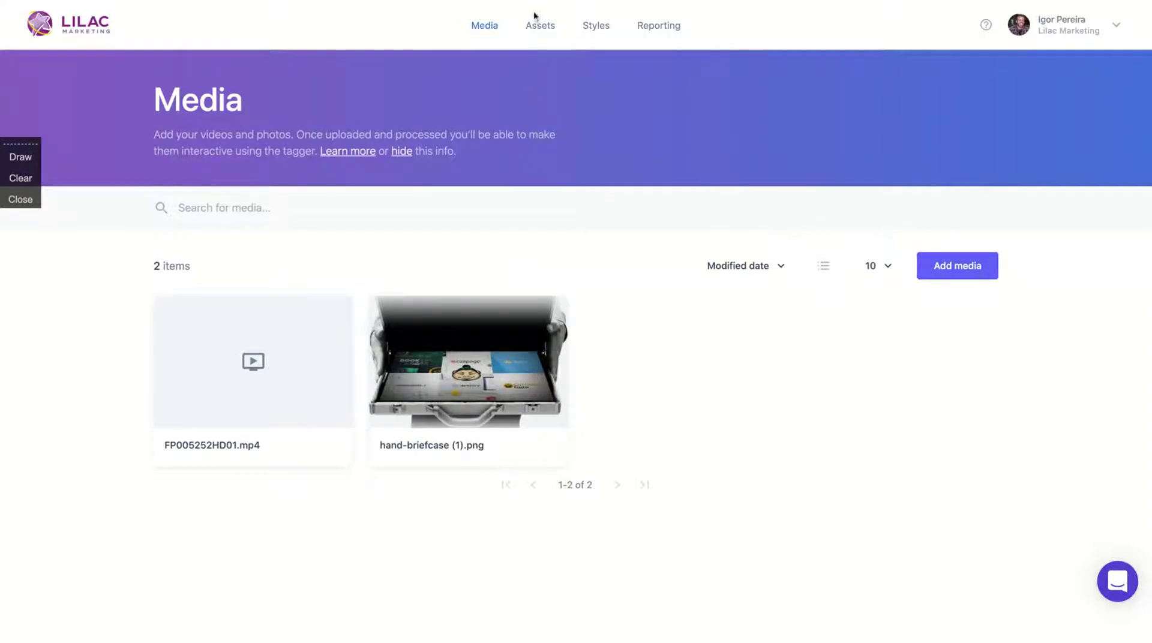
# Open the Assets library, look over its existing assets and view the options for creating an asset.
pyautogui.click(538, 30)
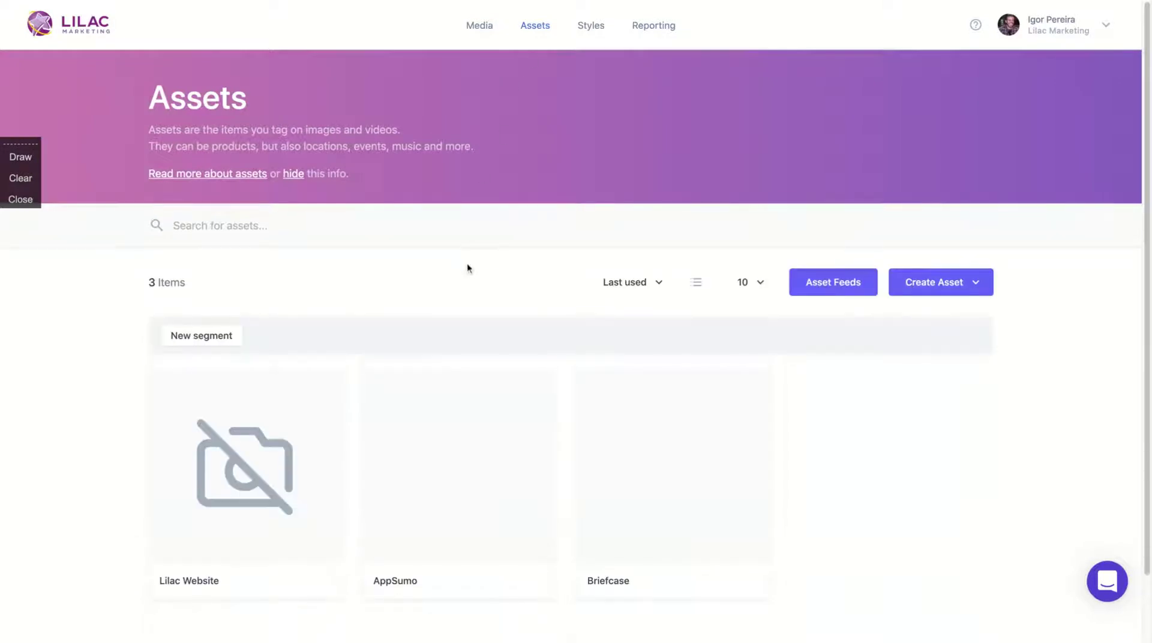
pyautogui.scroll(-2, 467, 268)
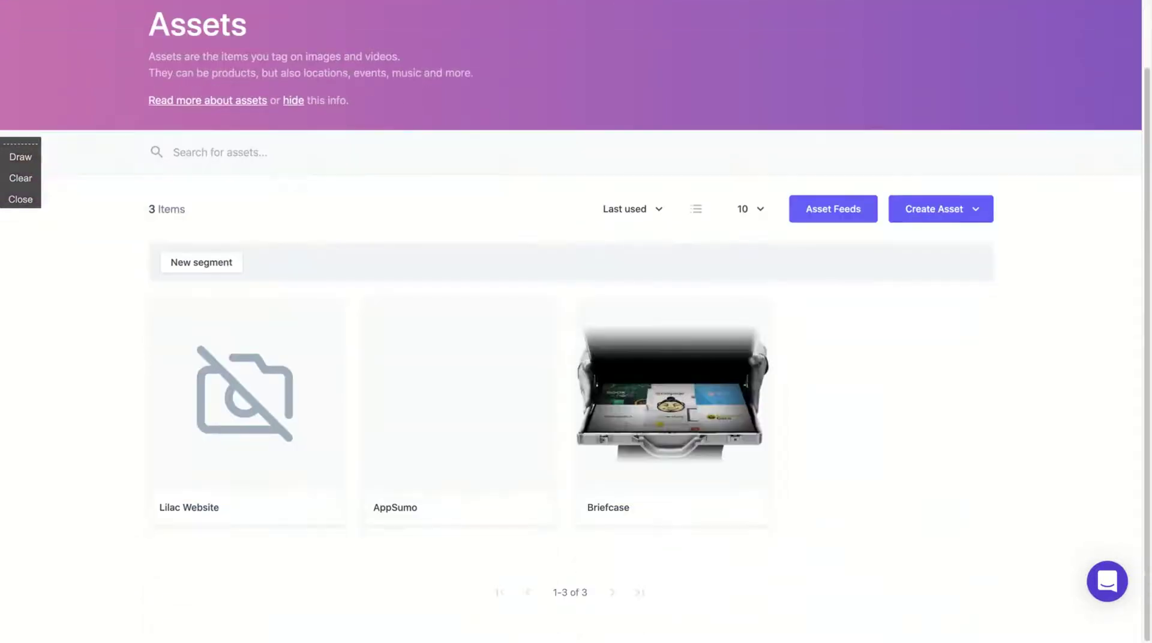
pyautogui.scroll(2, 812, 311)
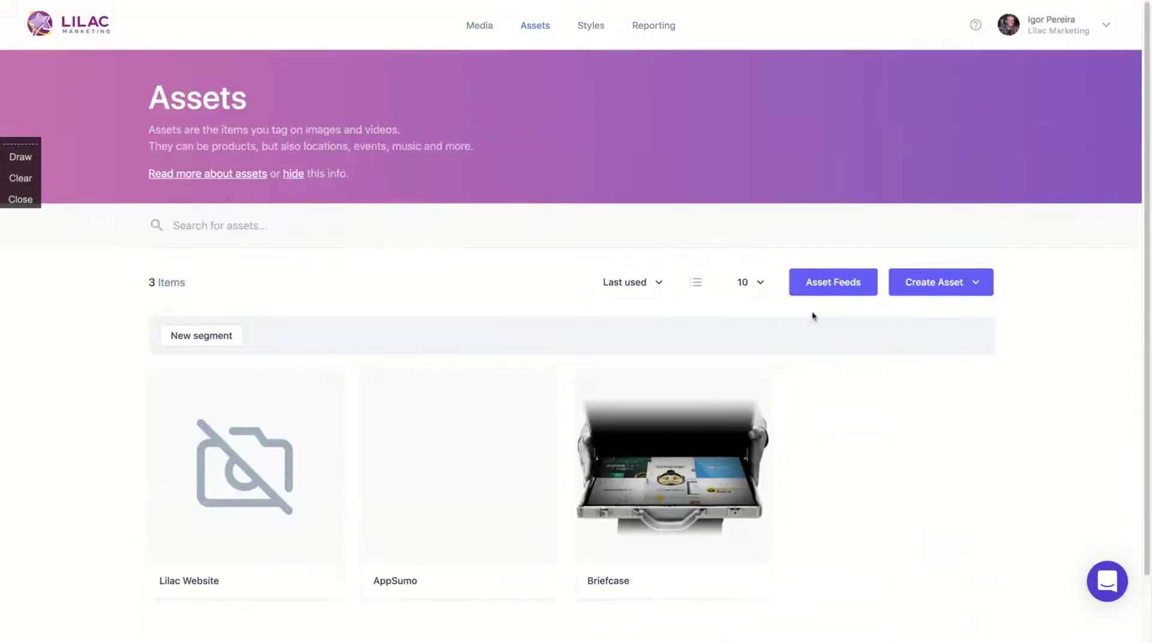
pyautogui.click(977, 287)
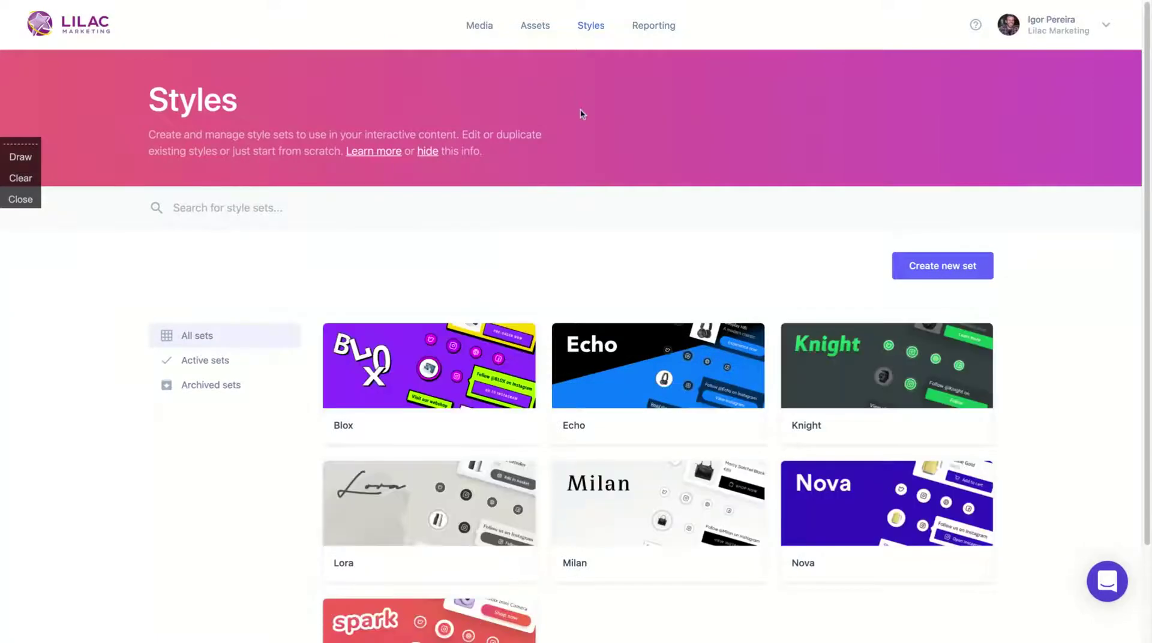
# Look through the ready-made style sets on the Styles page.
pyautogui.scroll(-3, 1148, 139)
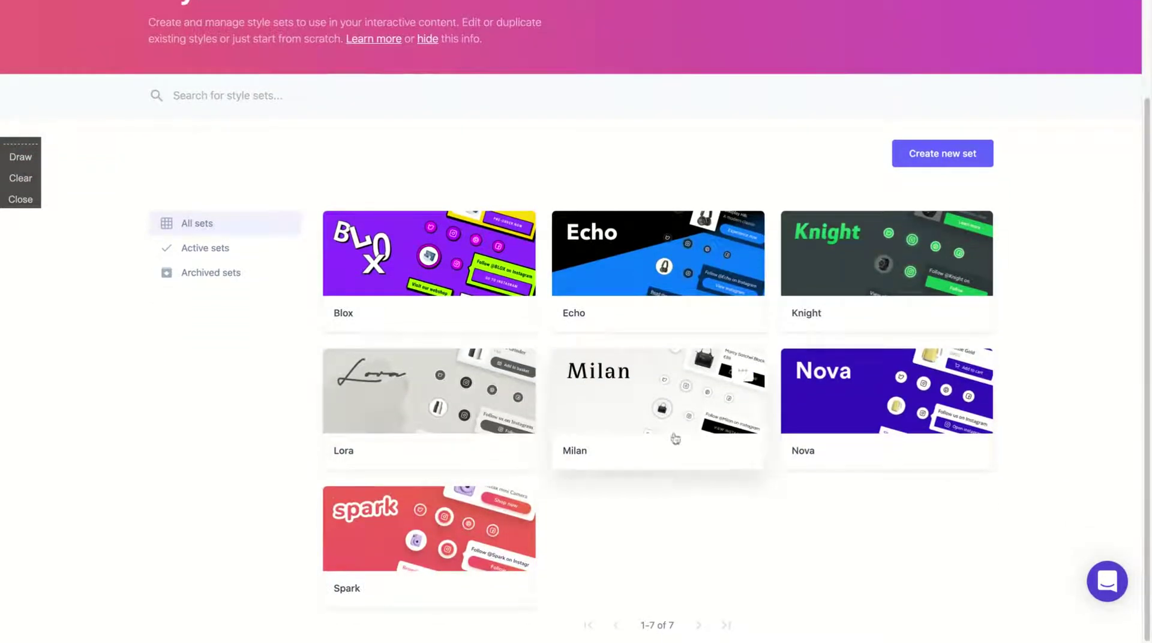
pyautogui.moveTo(714, 276)
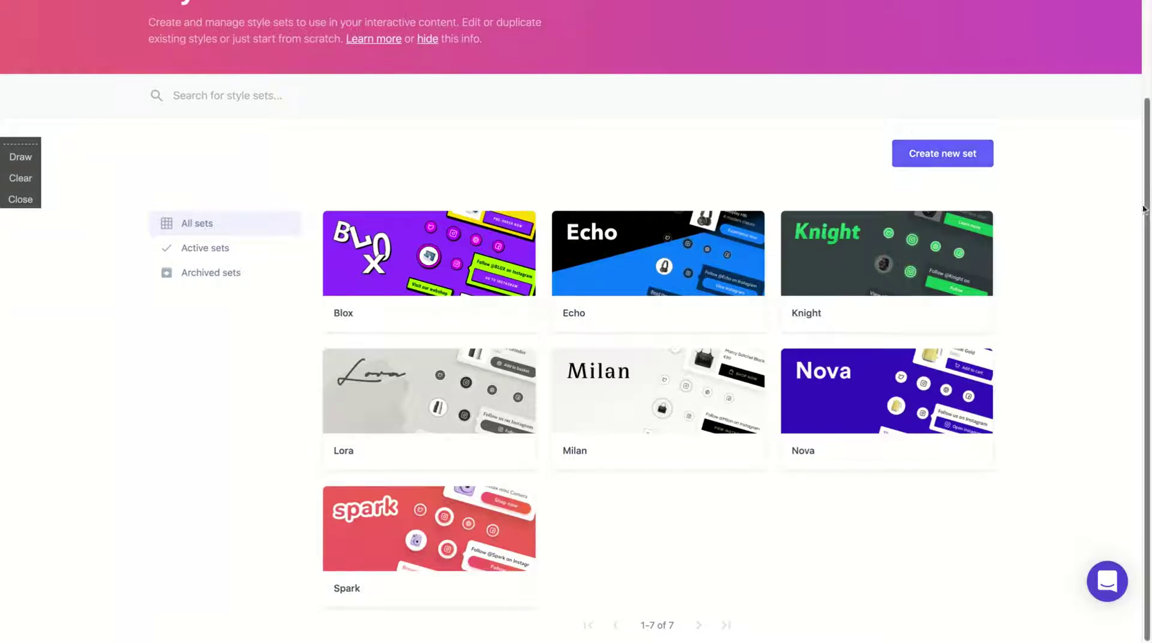
pyautogui.scroll(2, 1146, 210)
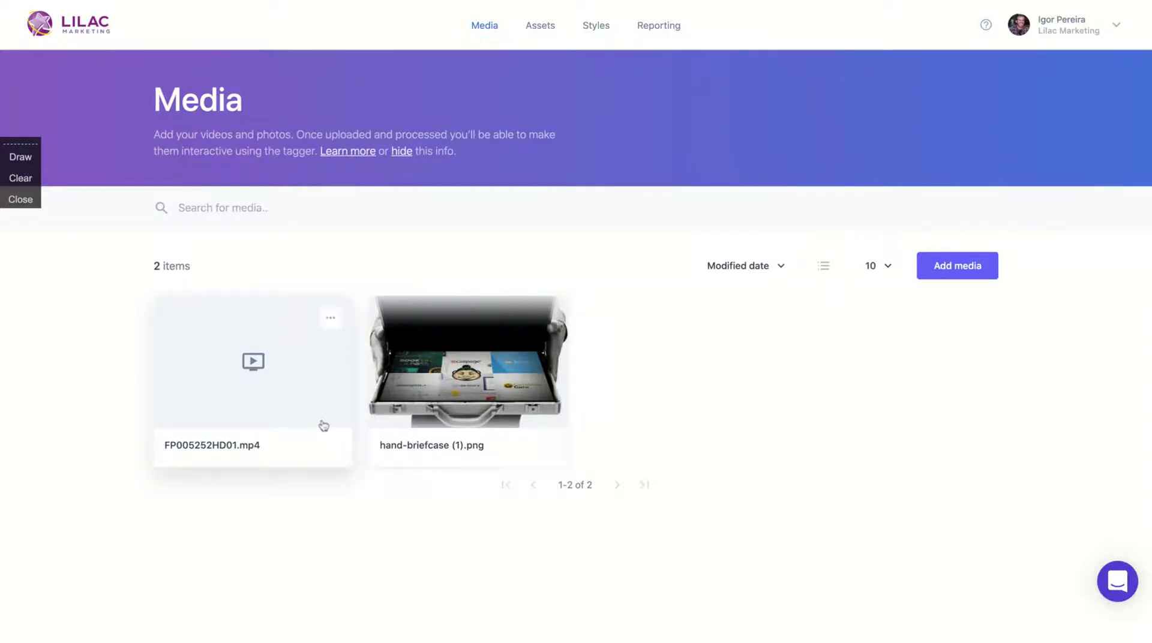
# Open hand-briefcase (1).png for tagging and review the new-asset form's name, language and additional property fields without creating an asset.
pyautogui.click(455, 367)
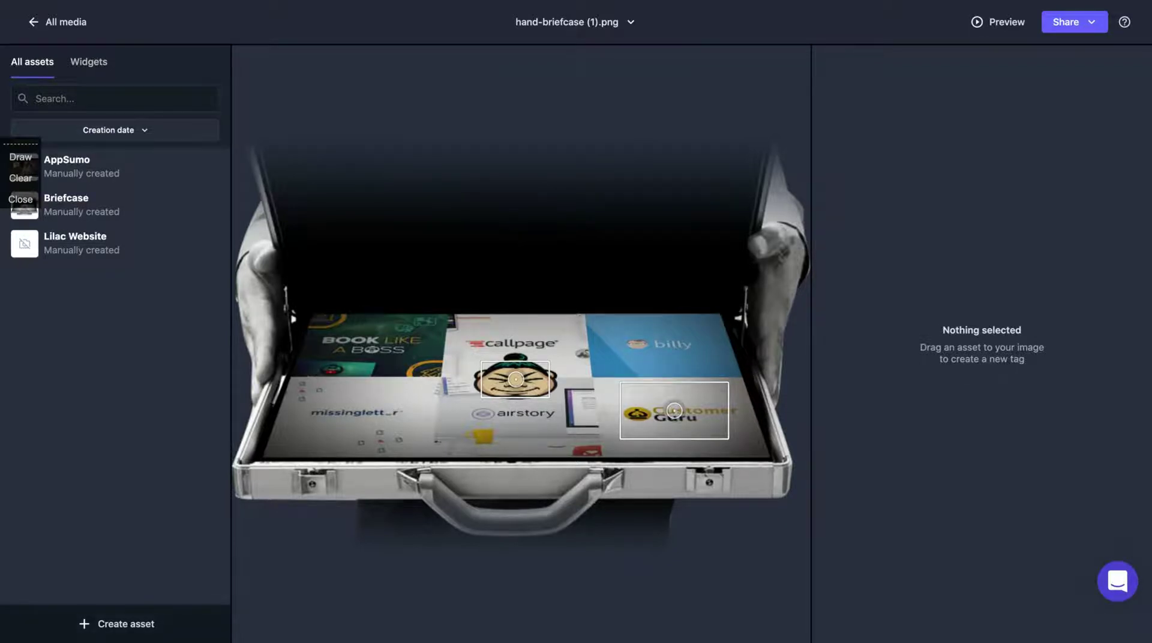
pyautogui.click(115, 617)
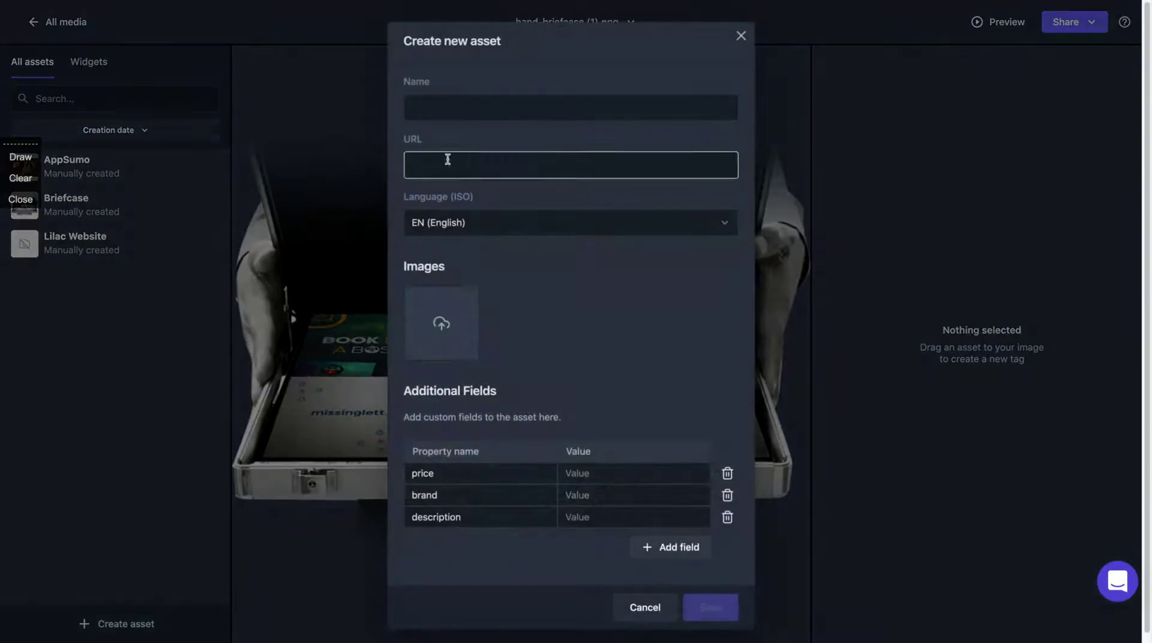
pyautogui.click(435, 110)
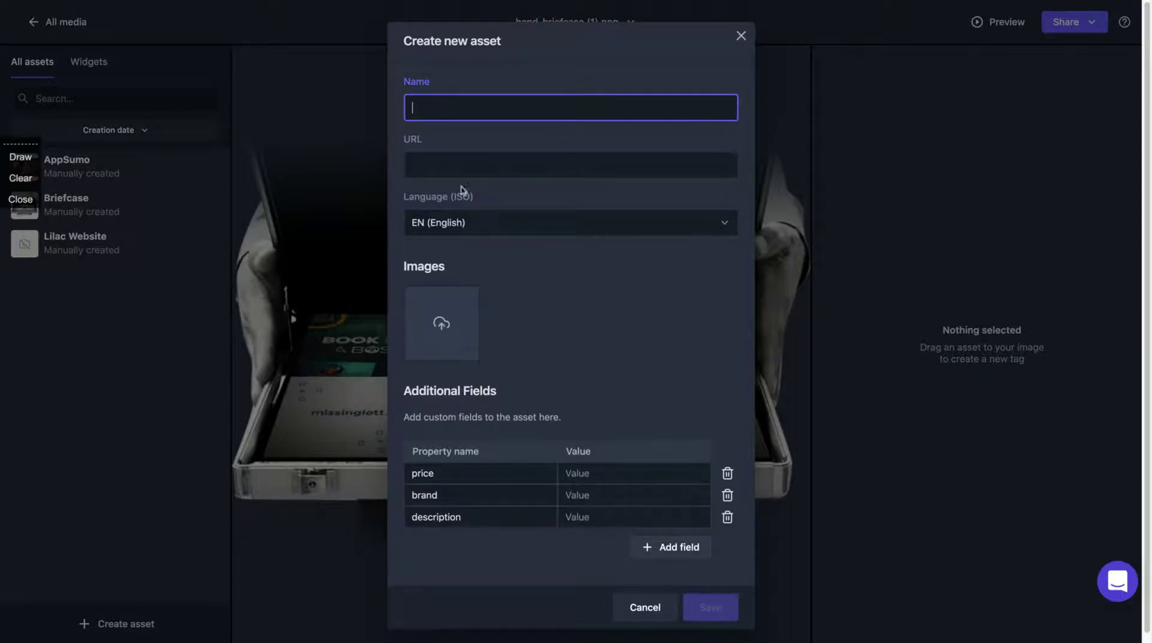
pyautogui.click(463, 225)
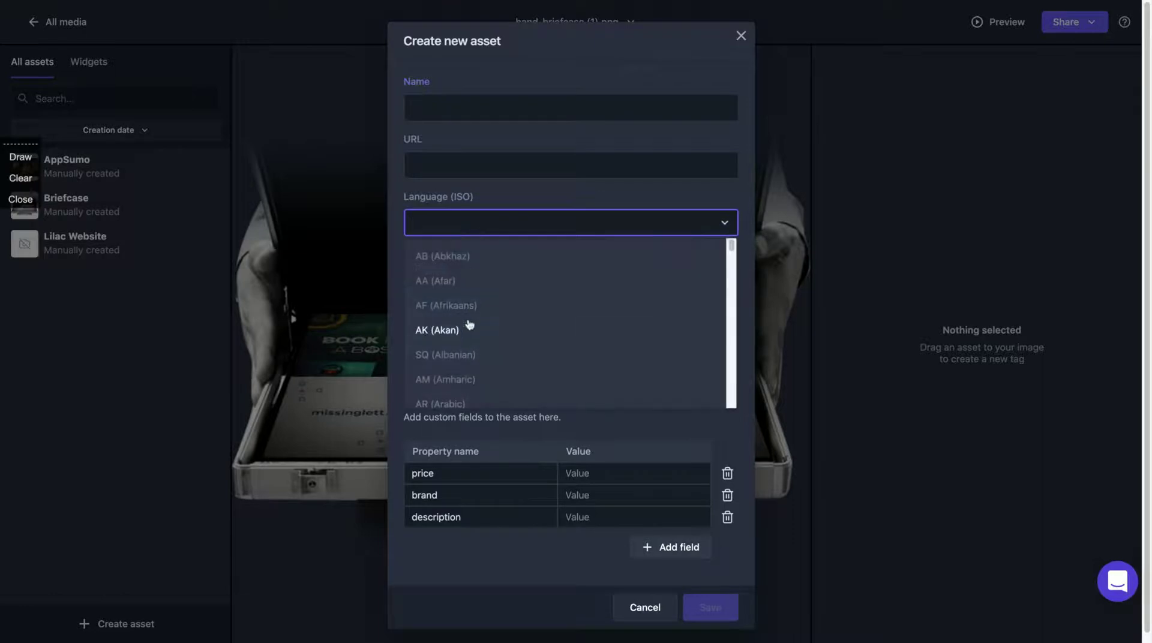
pyautogui.scroll(-12, 469, 325)
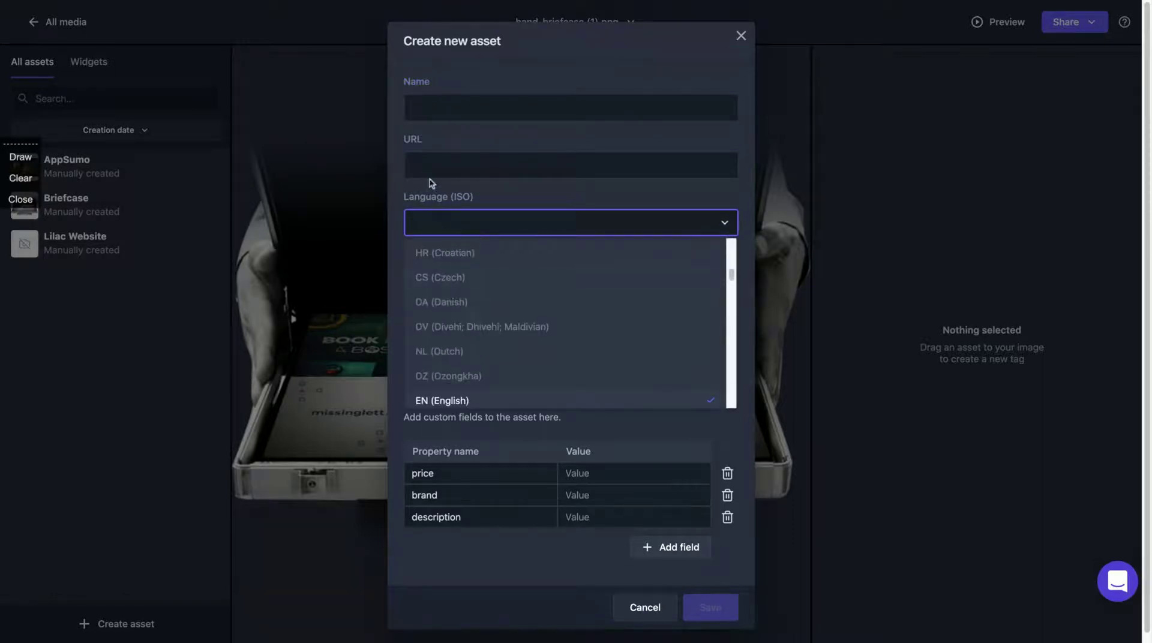
pyautogui.click(463, 146)
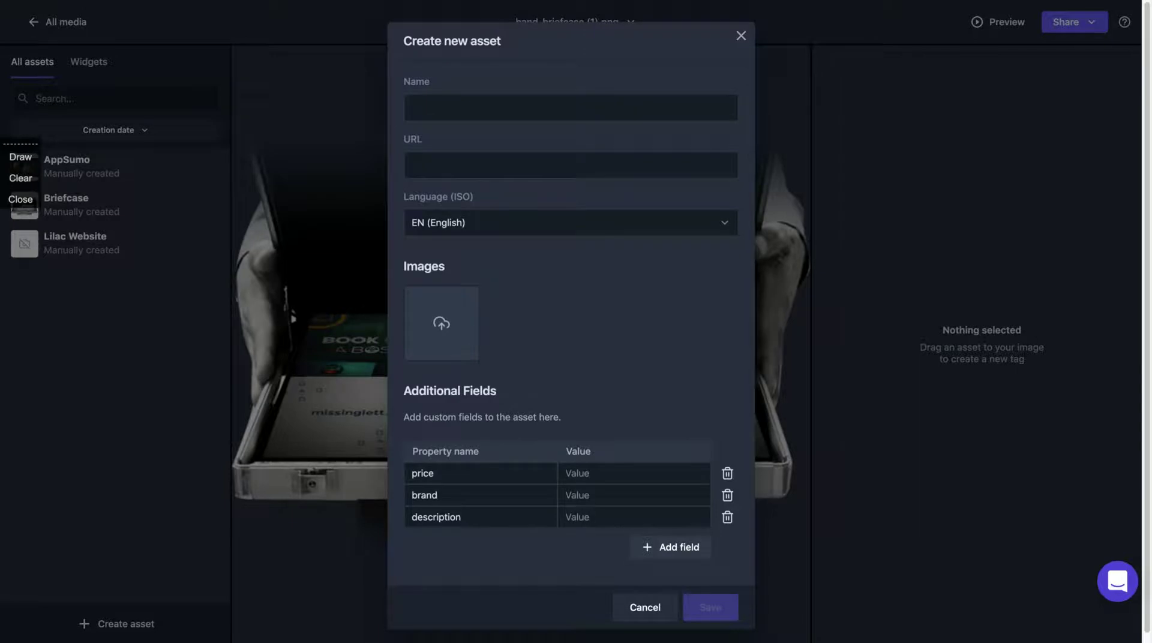
pyautogui.click(588, 474)
pyautogui.click(582, 497)
pyautogui.click(573, 520)
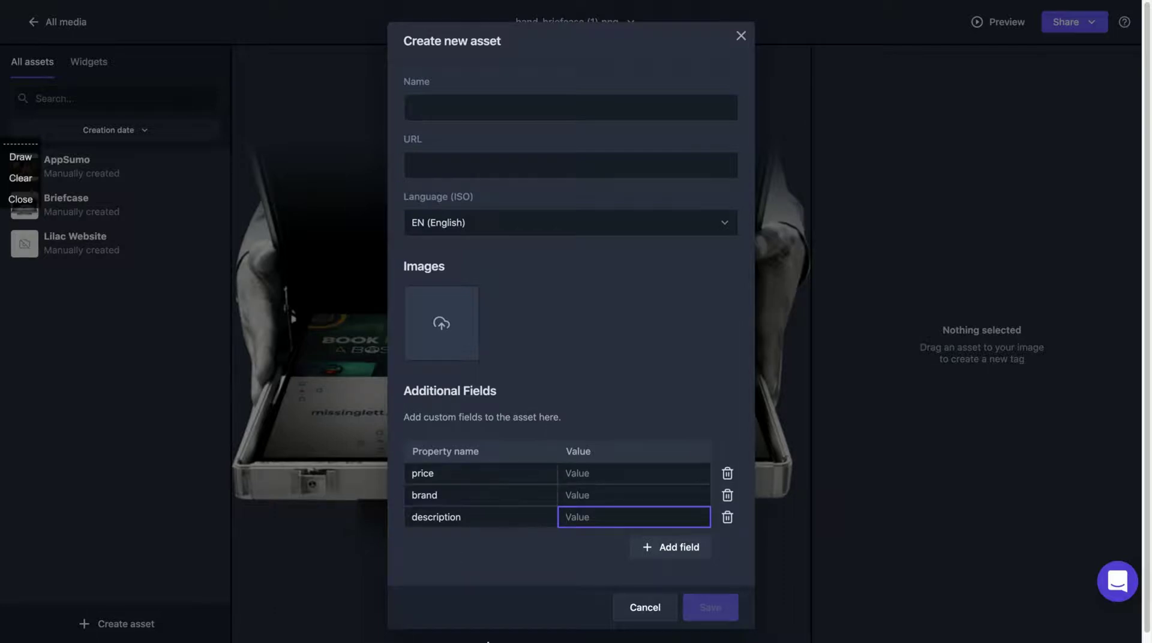
pyautogui.click(621, 608)
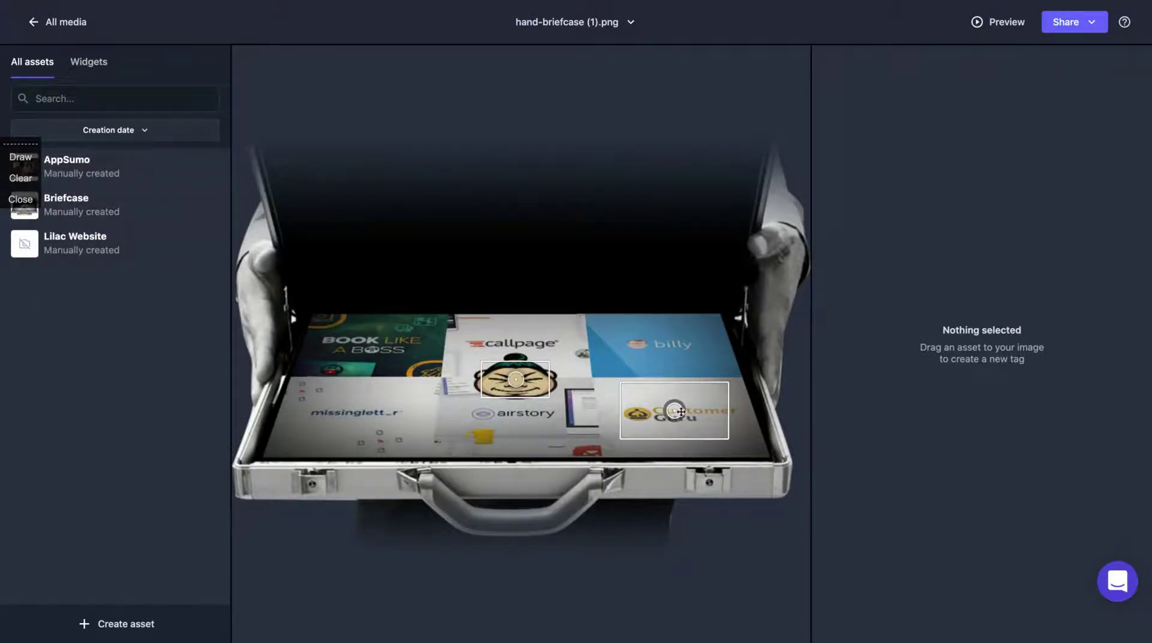
# Preview the interactive briefcase image with its existing tags and check the embed size choices for the JavaScript embed.
pyautogui.click(1000, 24)
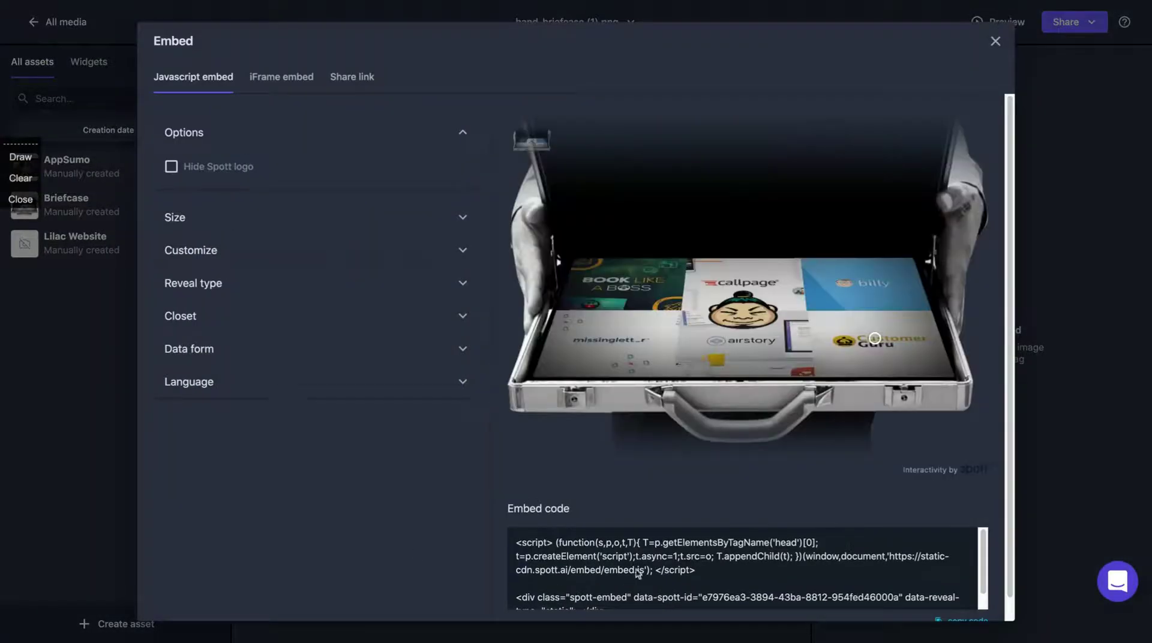
pyautogui.moveTo(537, 144)
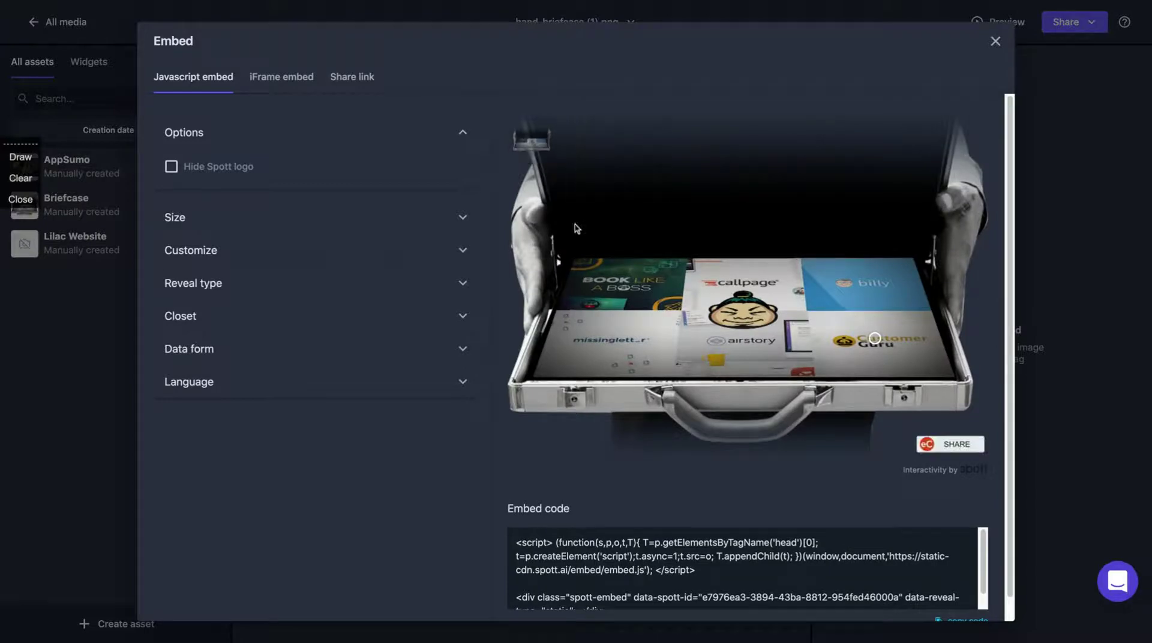
pyautogui.moveTo(874, 338)
pyautogui.click(214, 227)
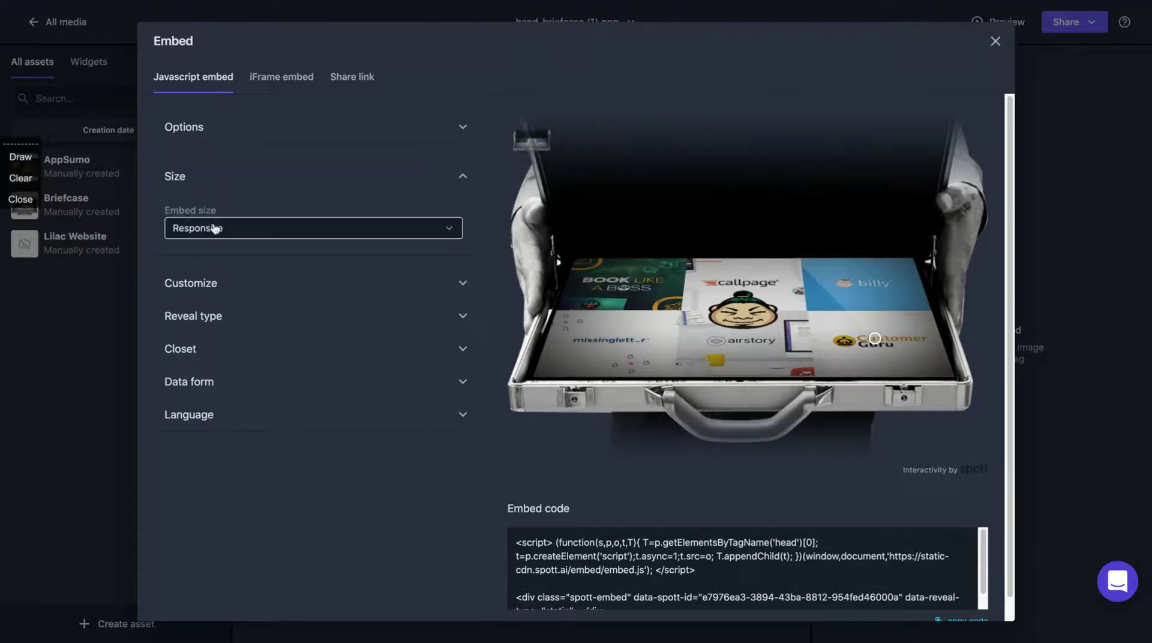
pyautogui.click(307, 233)
pyautogui.click(307, 232)
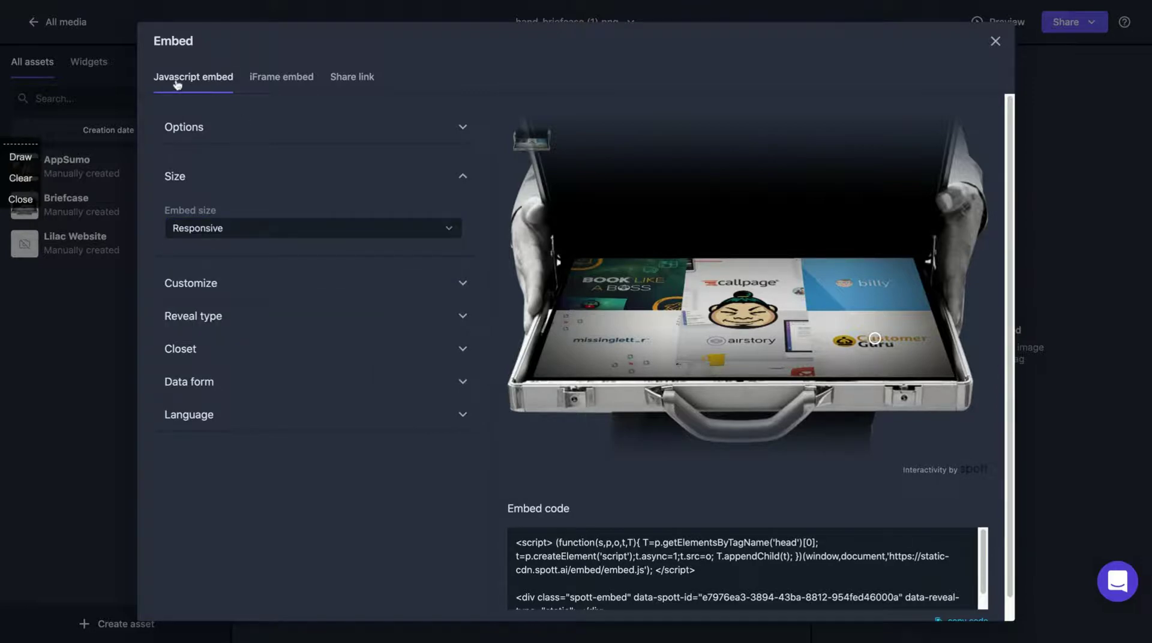
# Look at the iFrame embed and share link versions, and hide the Spott logo for the share link.
pyautogui.click(267, 85)
pyautogui.click(335, 84)
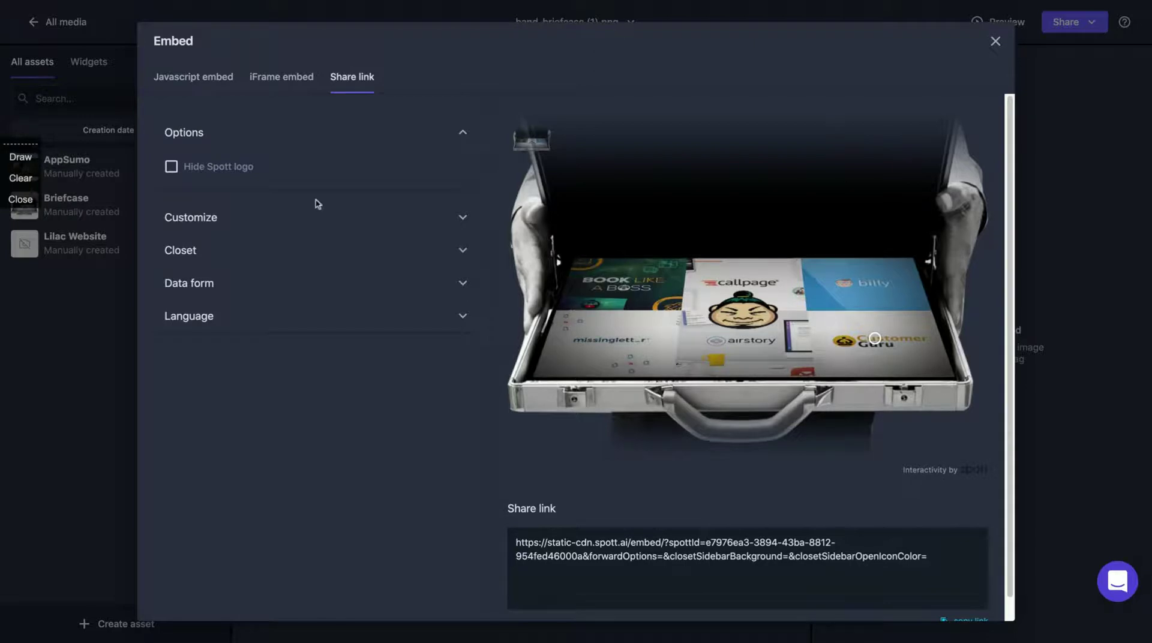
pyautogui.click(172, 166)
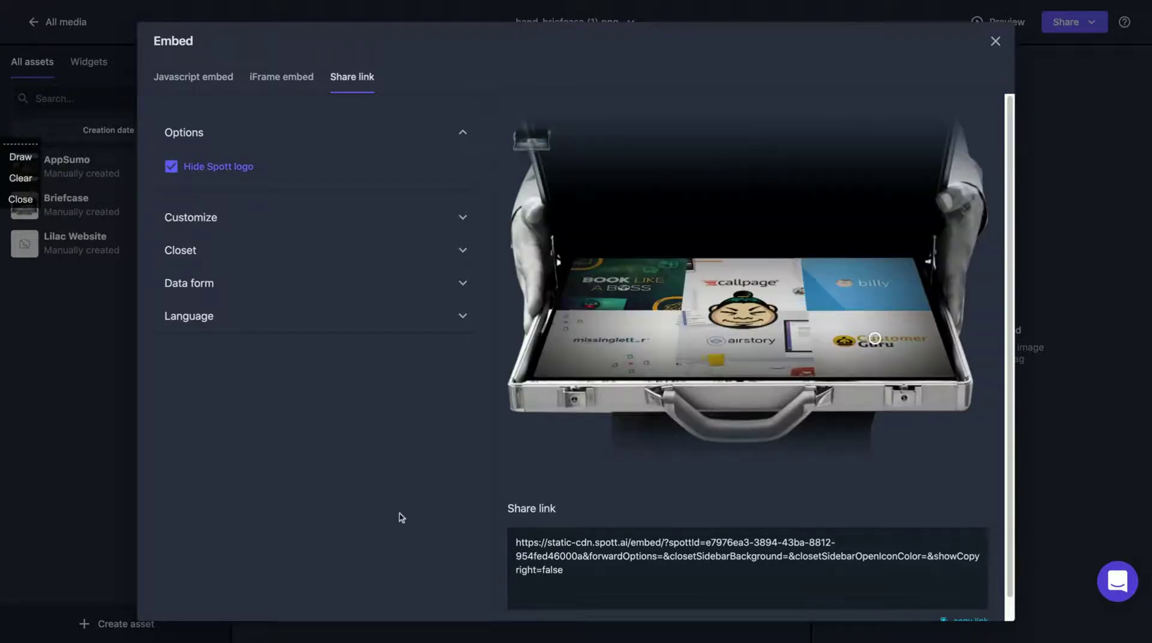
# Review the JavaScript embed's customization, closet color, data form and language options, and close the preview.
pyautogui.click(181, 84)
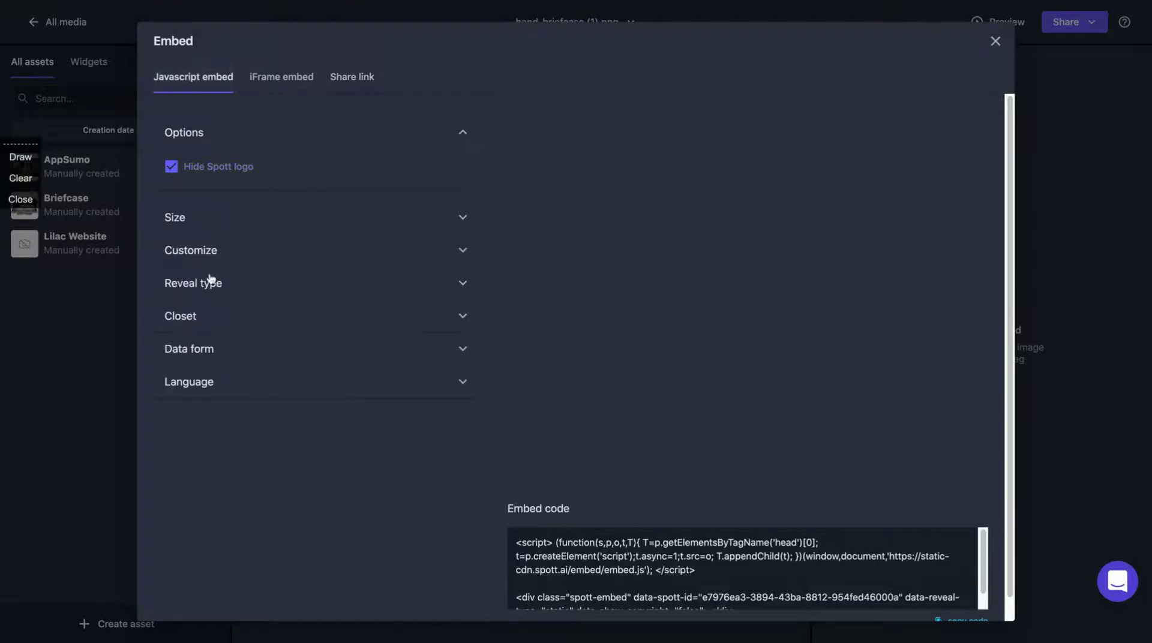
pyautogui.click(211, 258)
pyautogui.click(209, 423)
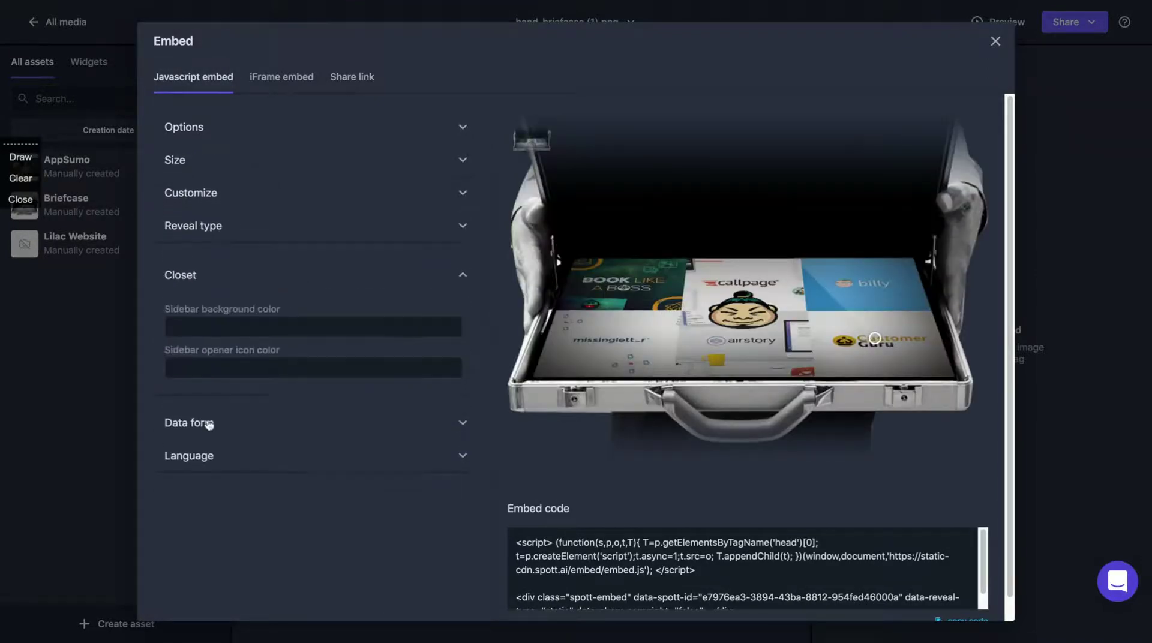
pyautogui.click(212, 451)
pyautogui.click(252, 379)
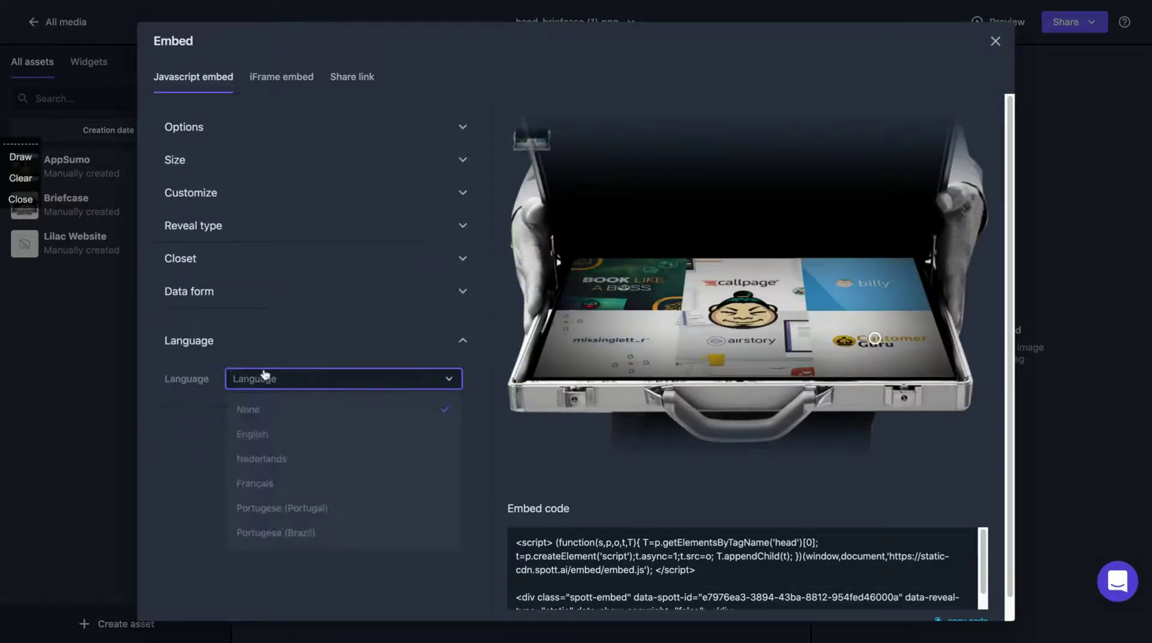
pyautogui.click(207, 521)
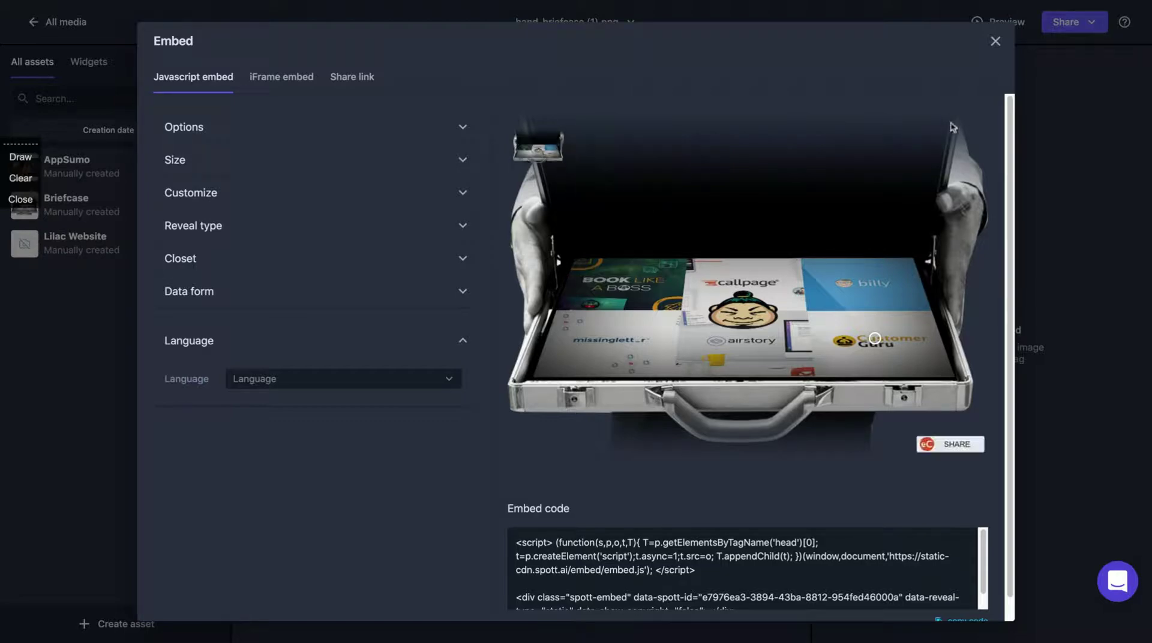
pyautogui.click(995, 41)
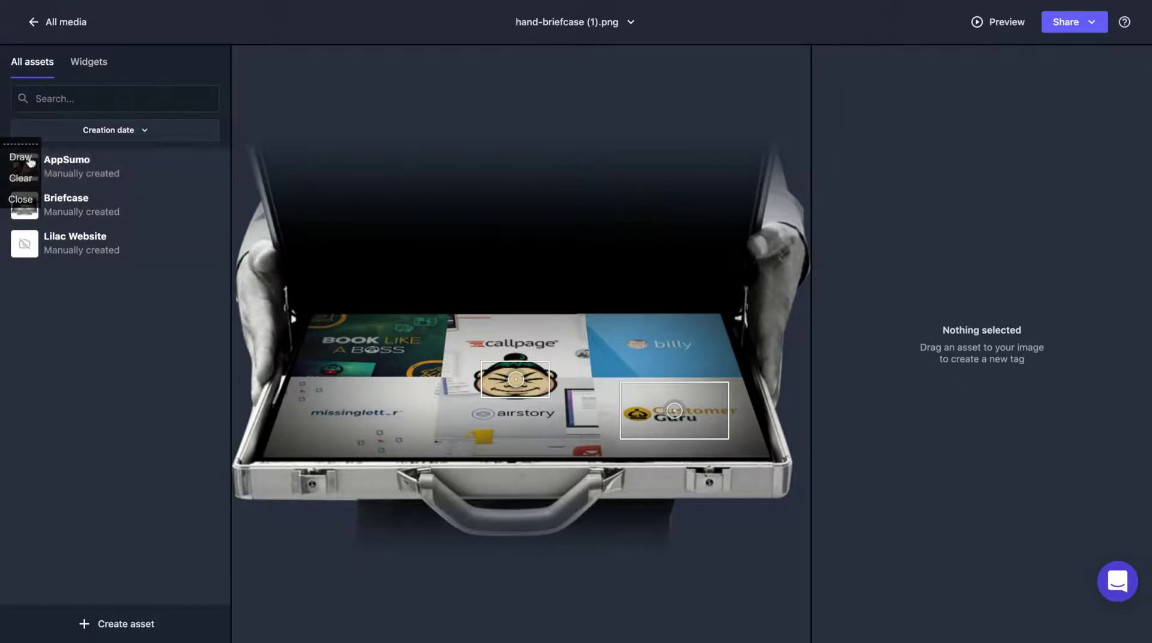
# Draw a rectangular tag area in the dark open lid of the briefcase and attach the AppSumo asset to it.
pyautogui.click(219, 171)
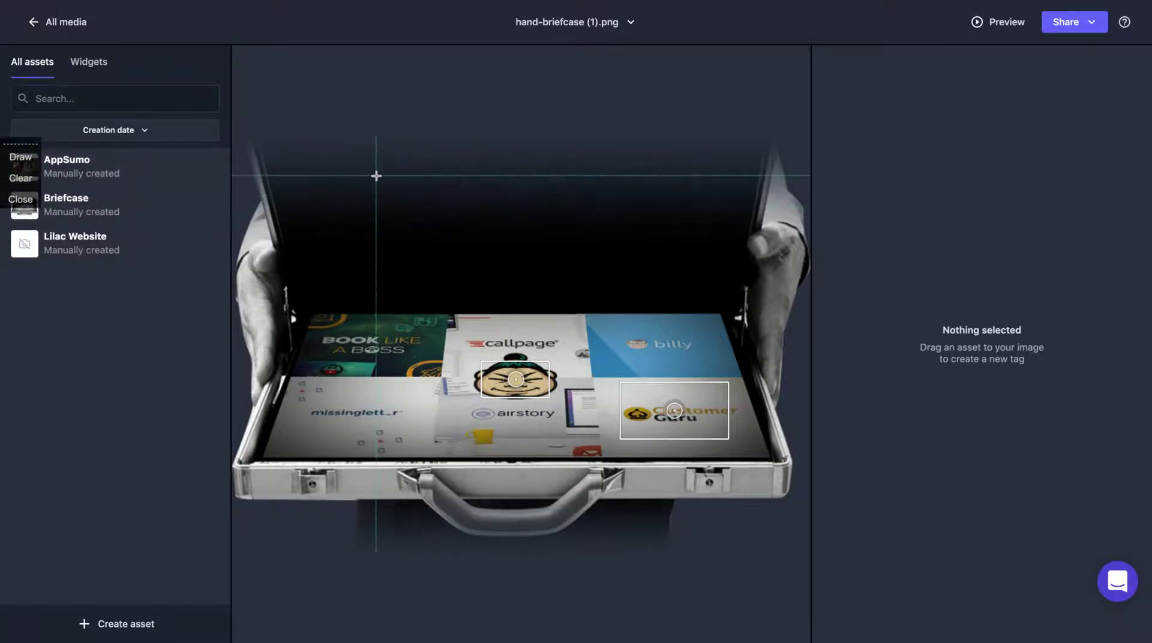
pyautogui.moveTo(420, 183); pyautogui.dragTo(567, 255)
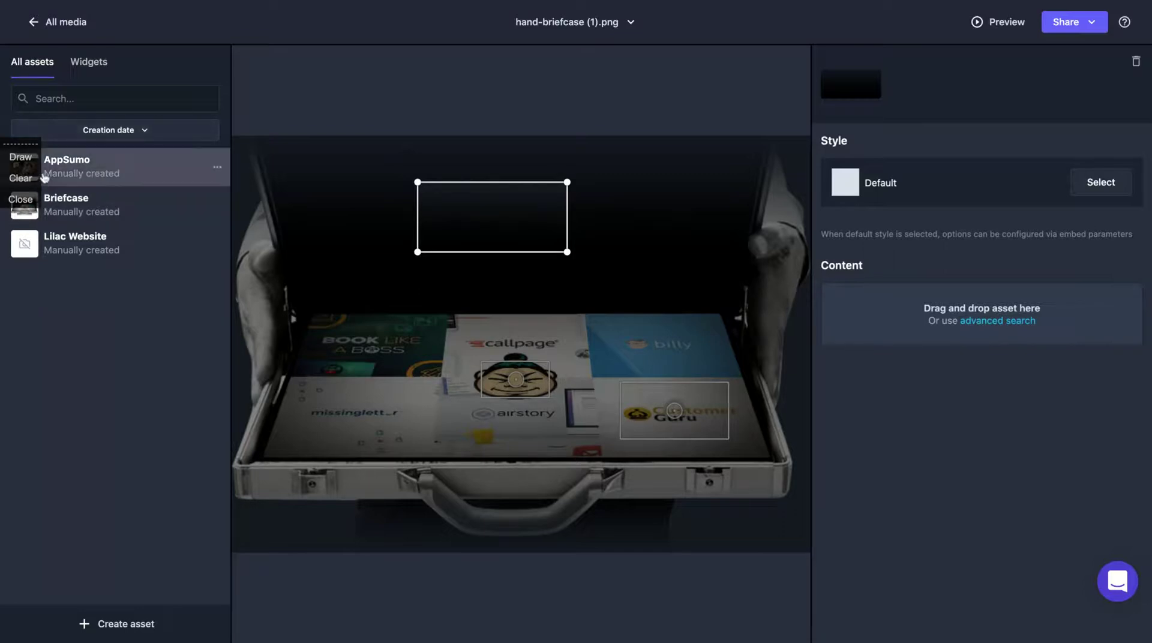
pyautogui.moveTo(71, 175); pyautogui.dragTo(525, 209)
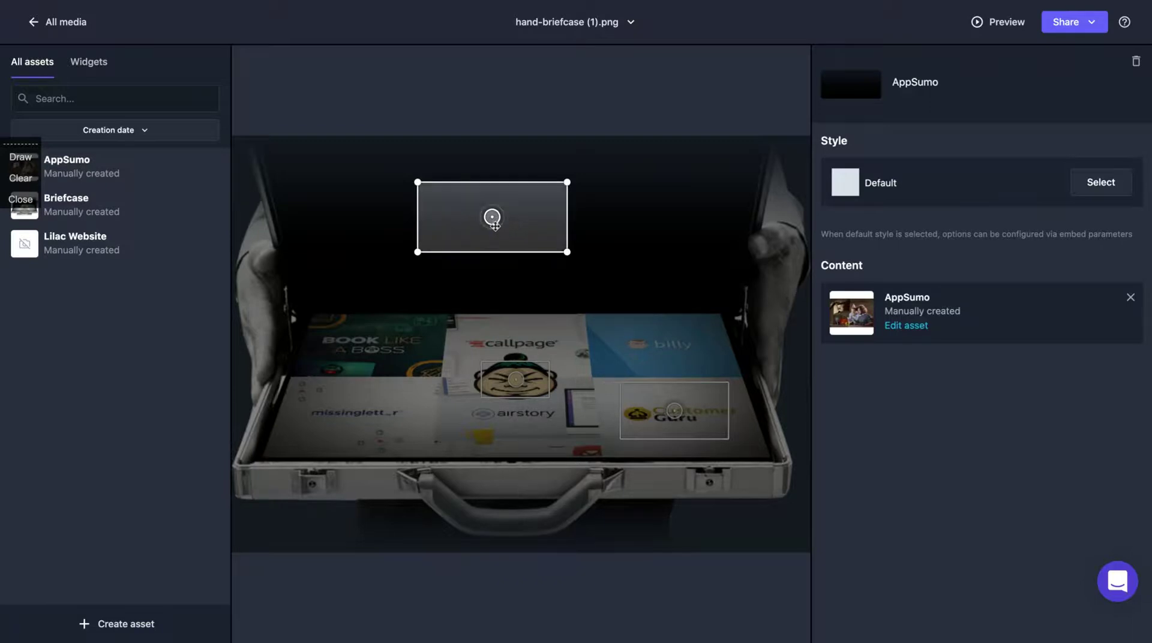
# Apply the Knight "Closet with popup dialog" style to the new AppSumo tag.
pyautogui.click(1088, 198)
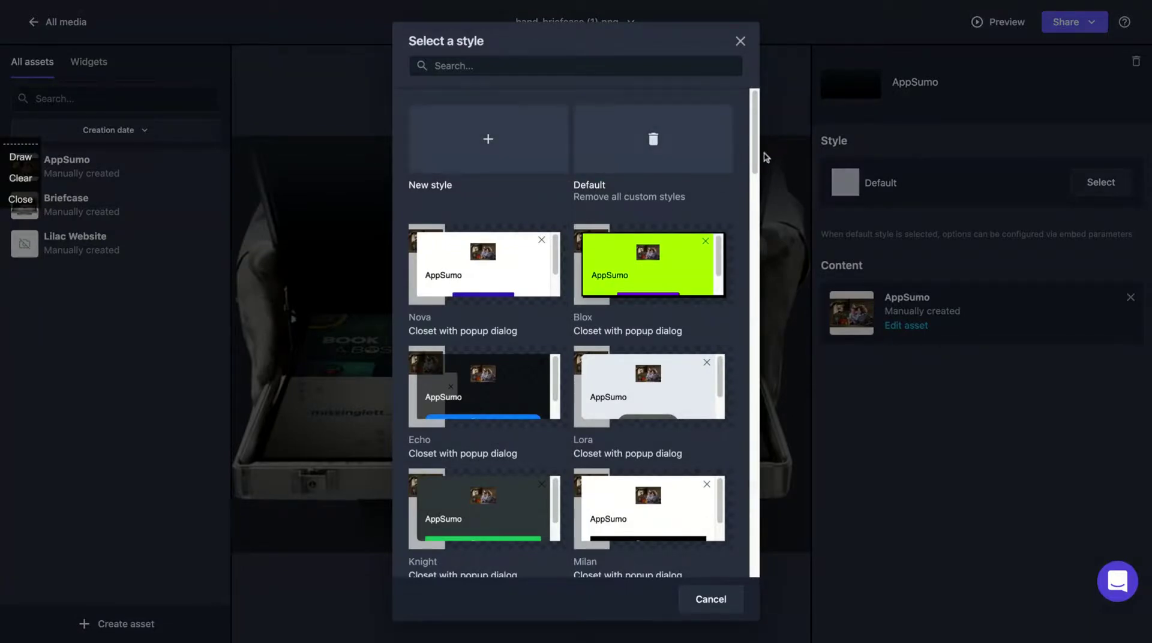
pyautogui.scroll(-4, 757, 158)
pyautogui.scroll(3, 759, 160)
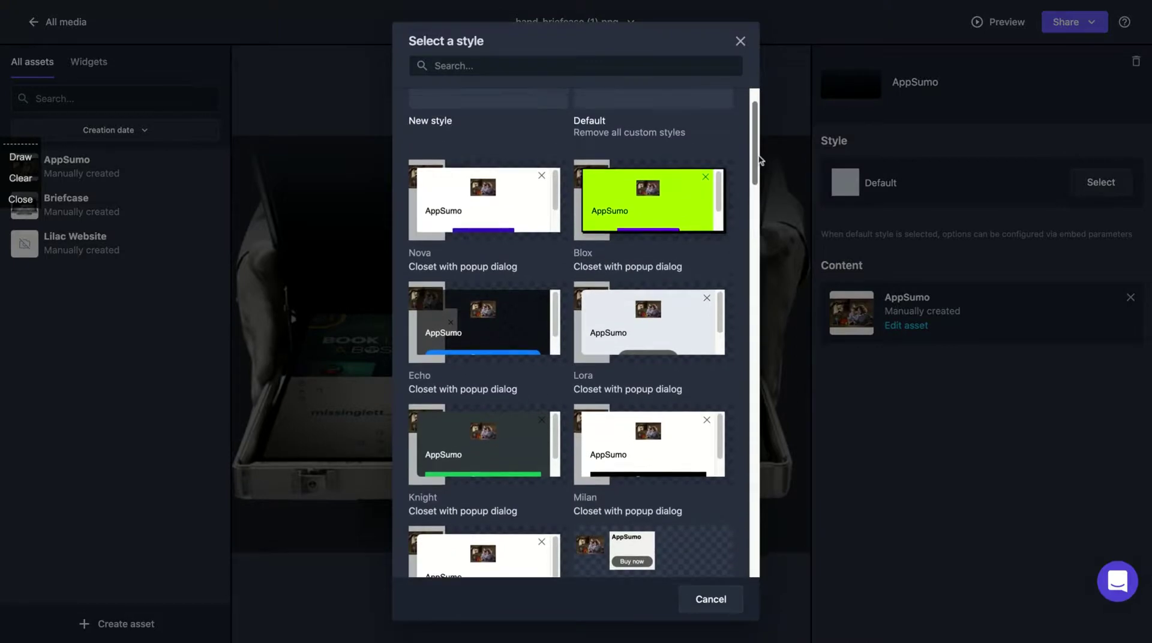
pyautogui.scroll(-2, 759, 159)
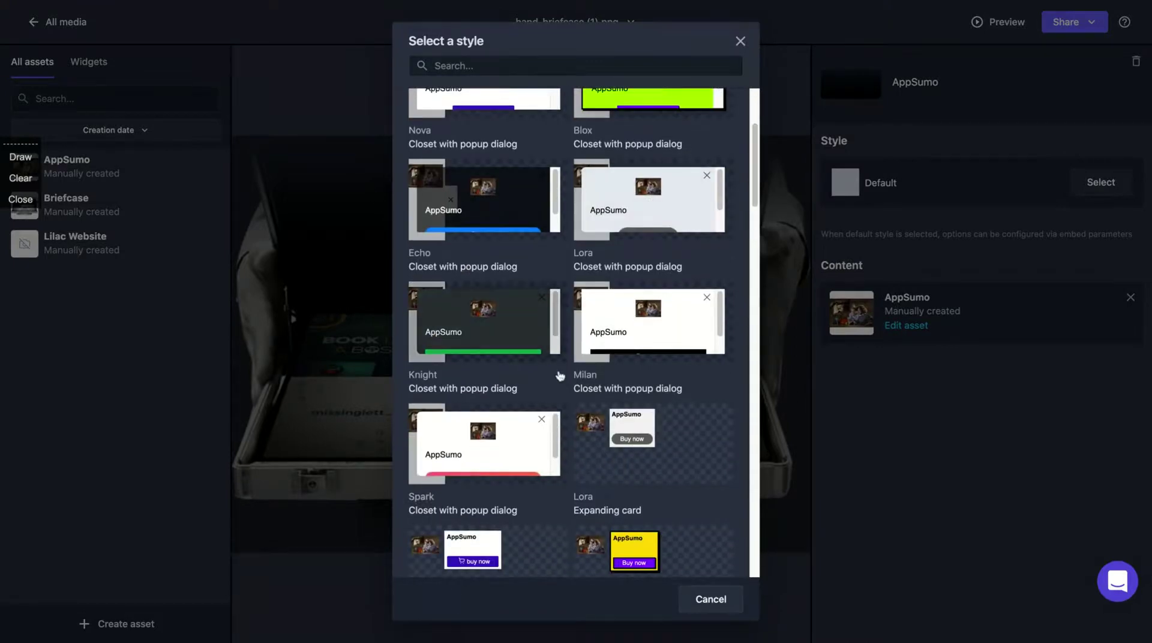
pyautogui.click(428, 310)
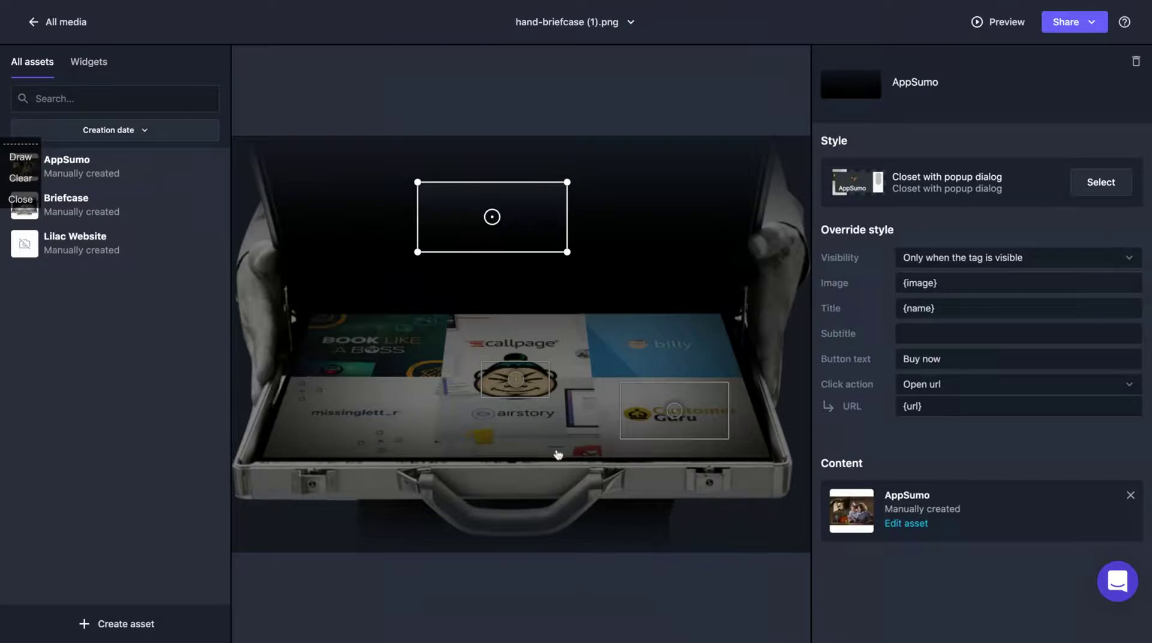
# Set the AppSumo tag's subtitle override to "Hello, Sumolings" and deselect the tag.
pyautogui.click(984, 359)
pyautogui.click(914, 312)
pyautogui.click(916, 337)
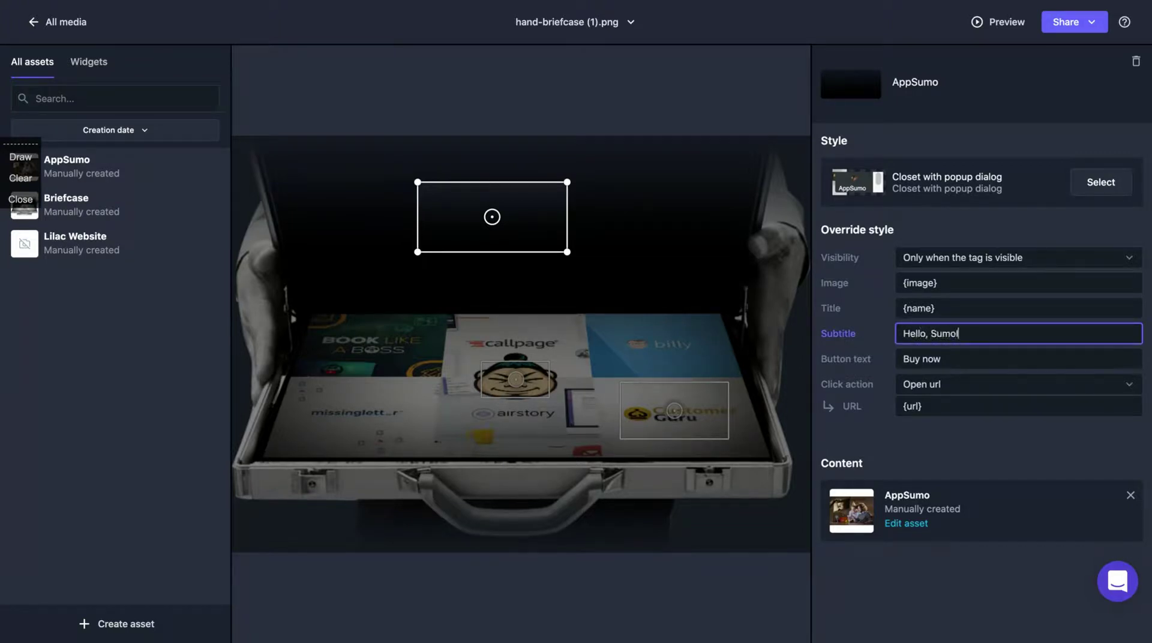
pyautogui.click(957, 447)
pyautogui.click(665, 634)
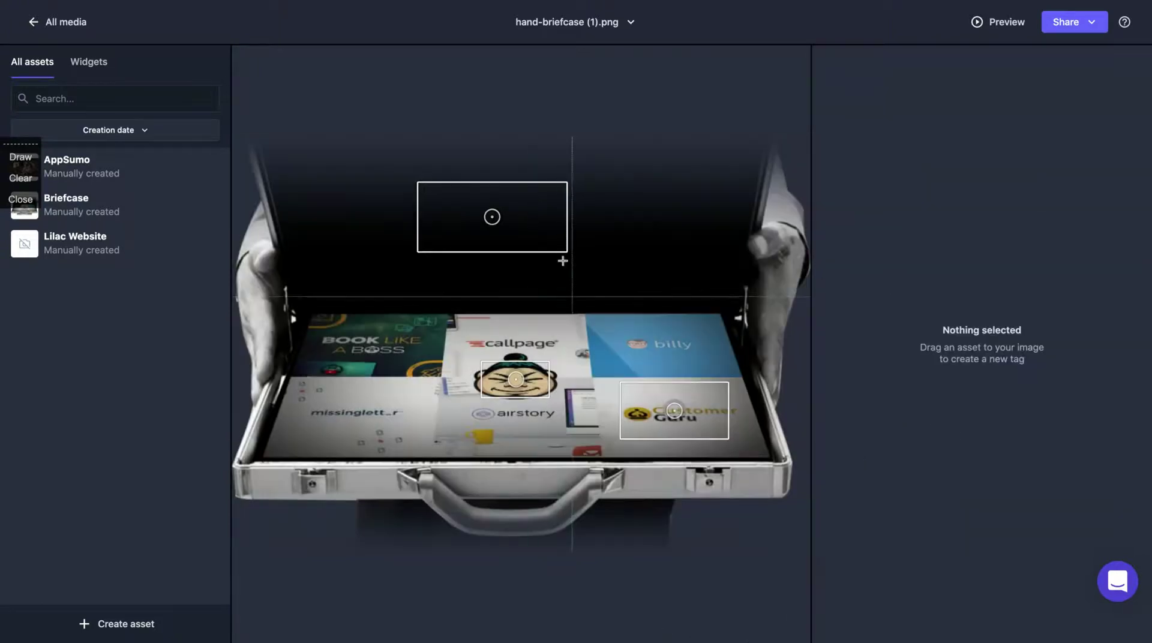
# Preview the image again and test collapsing and expanding the closet sidebar and opening the AppSumo asset's popup dialog.
pyautogui.click(979, 27)
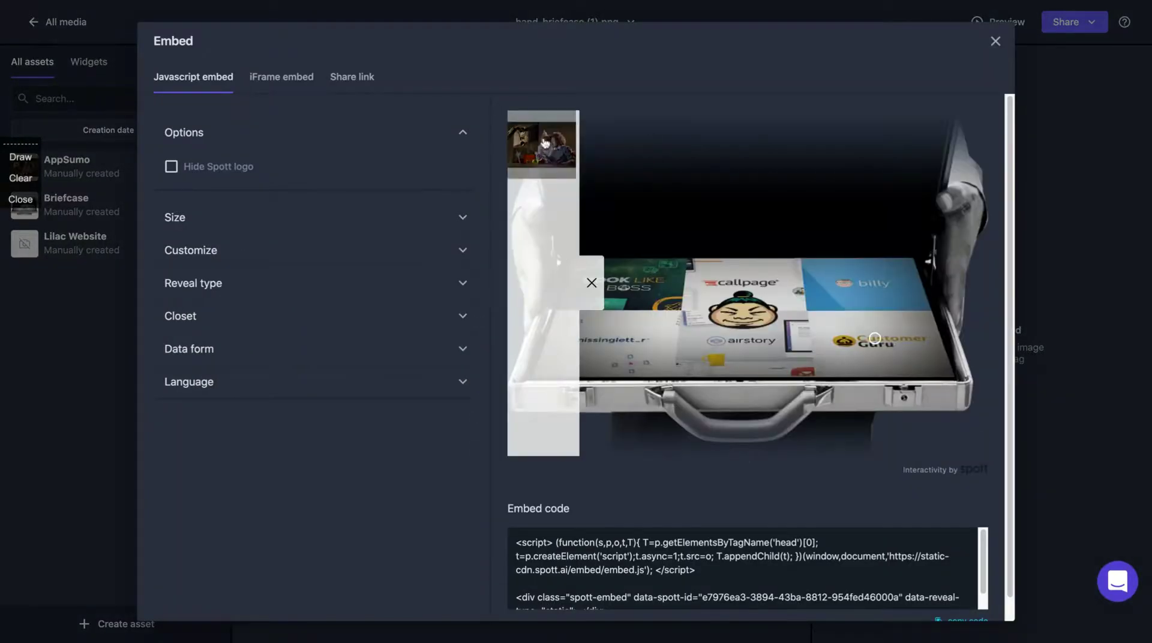
pyautogui.click(591, 283)
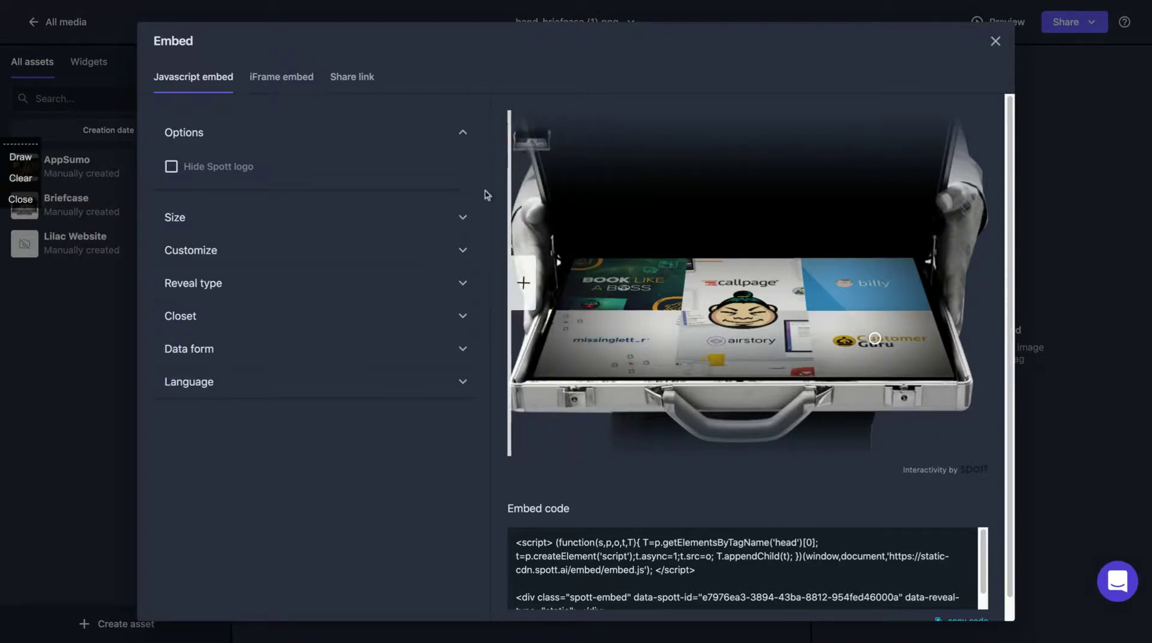
pyautogui.click(518, 283)
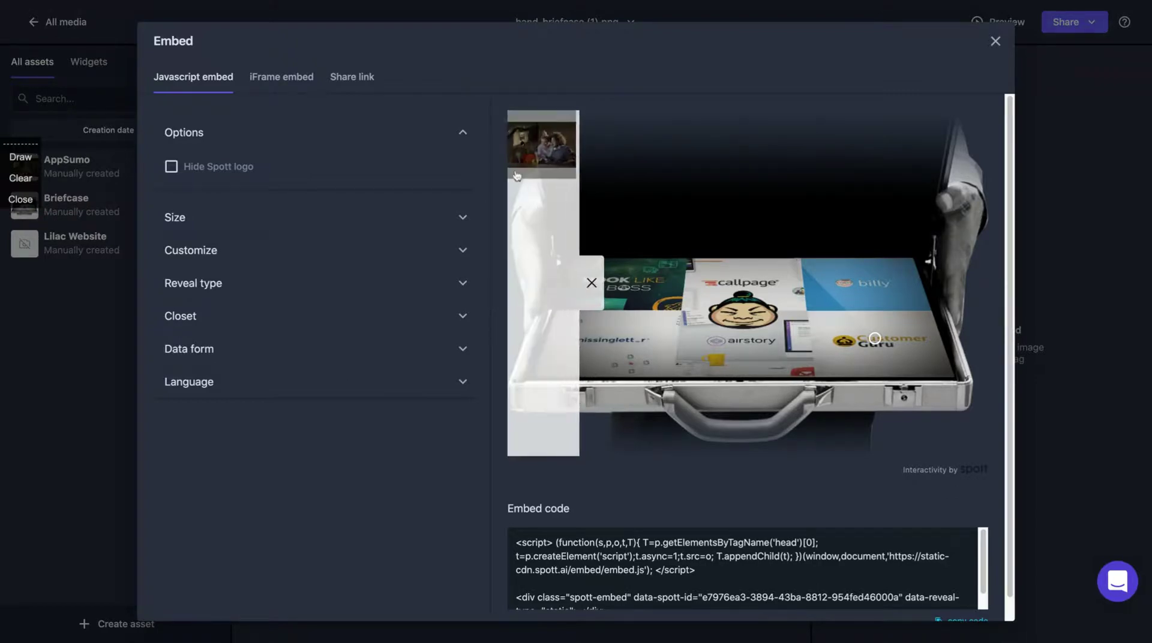
pyautogui.click(556, 167)
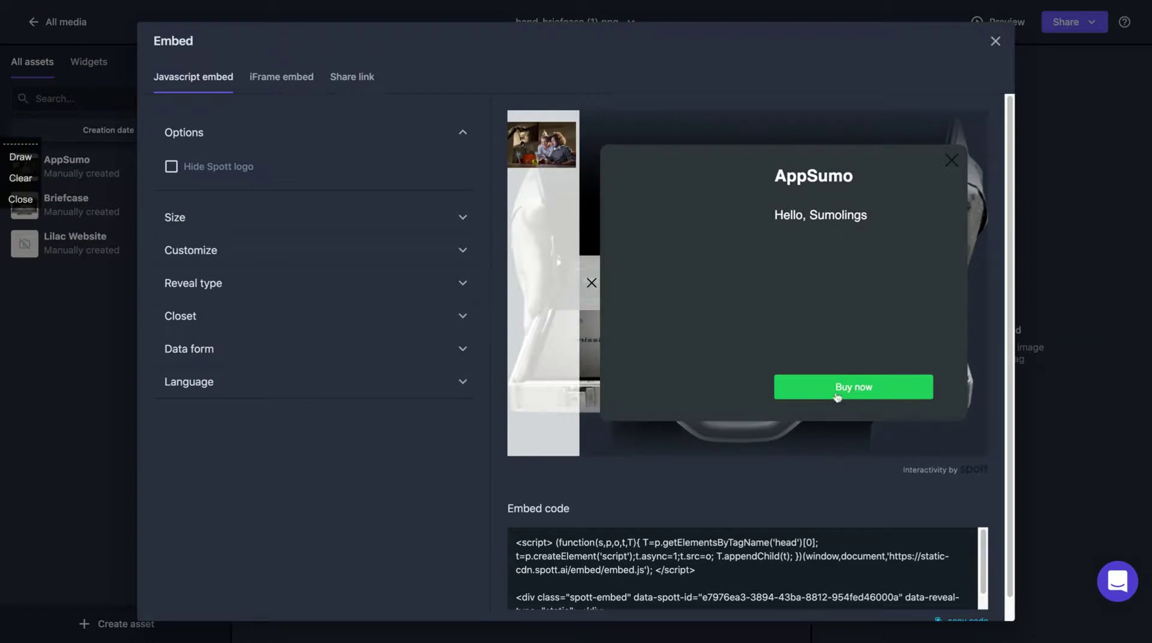
pyautogui.click(949, 160)
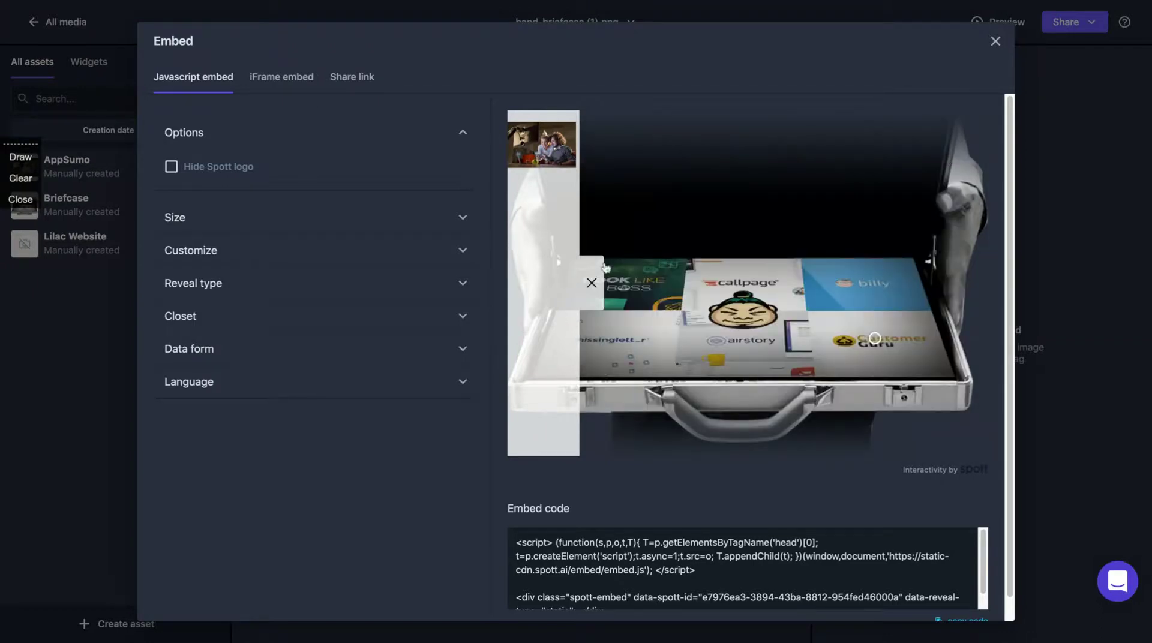
pyautogui.click(591, 283)
pyautogui.click(527, 282)
pyautogui.click(532, 155)
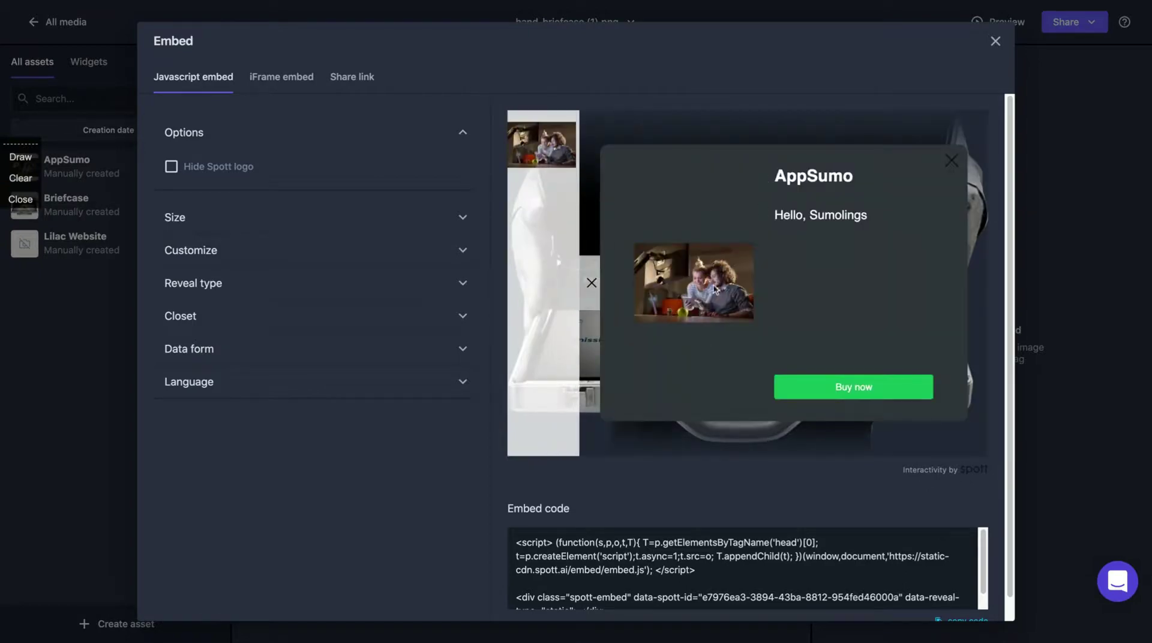
pyautogui.click(950, 161)
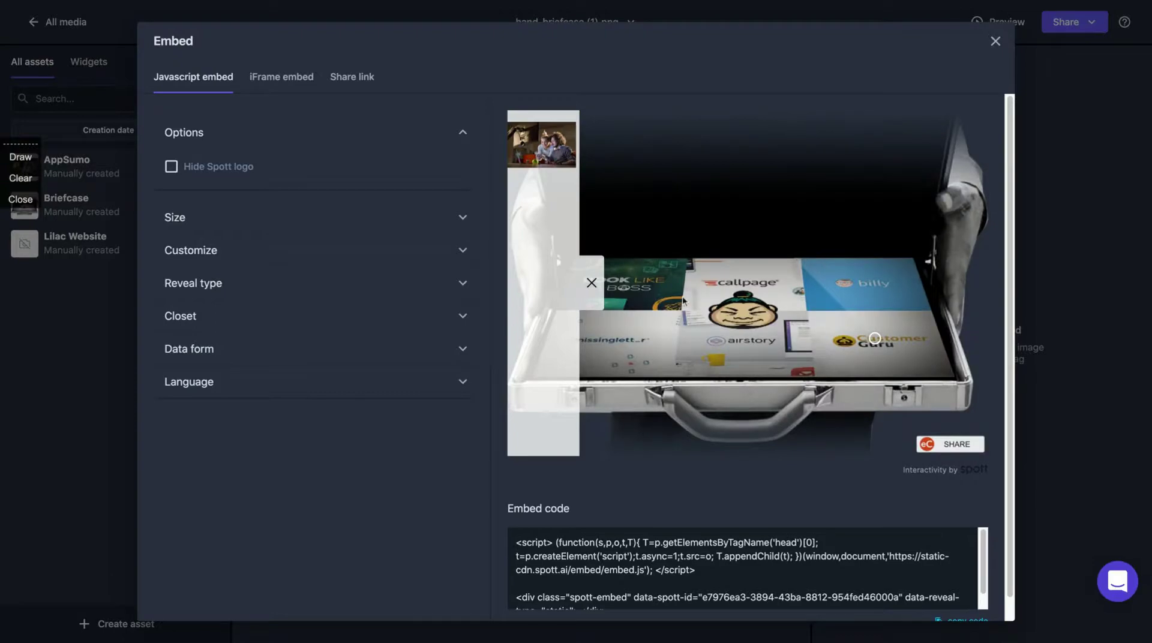
# Collapse the closet sidebar in the image preview, test its asset tags, and close the embed dialog.
pyautogui.click(591, 282)
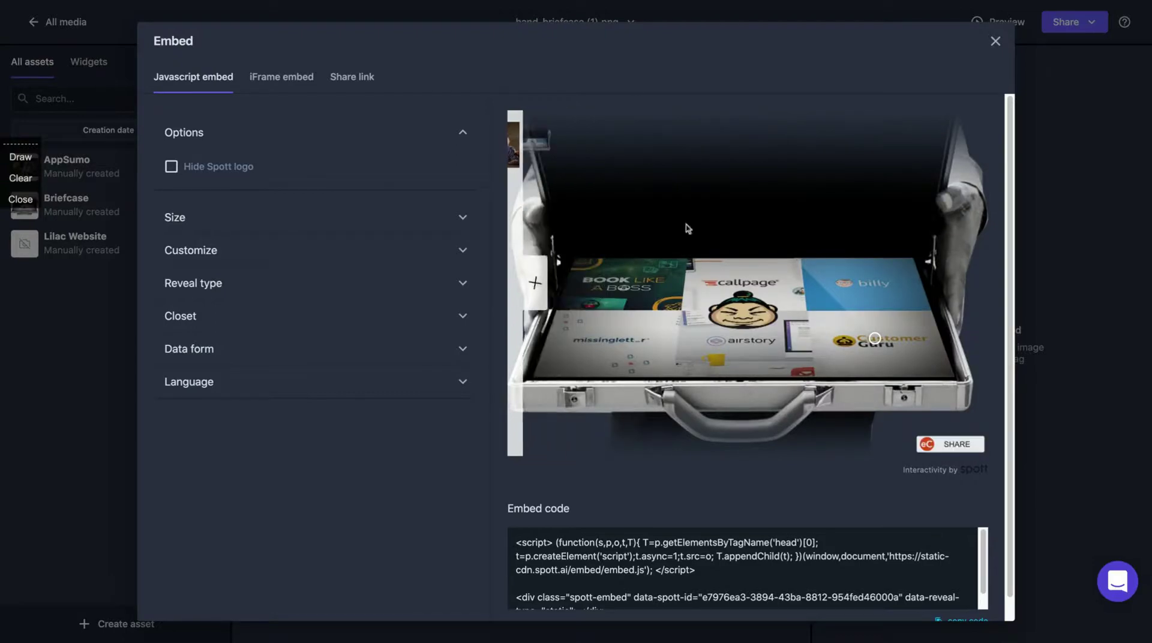
pyautogui.click(537, 136)
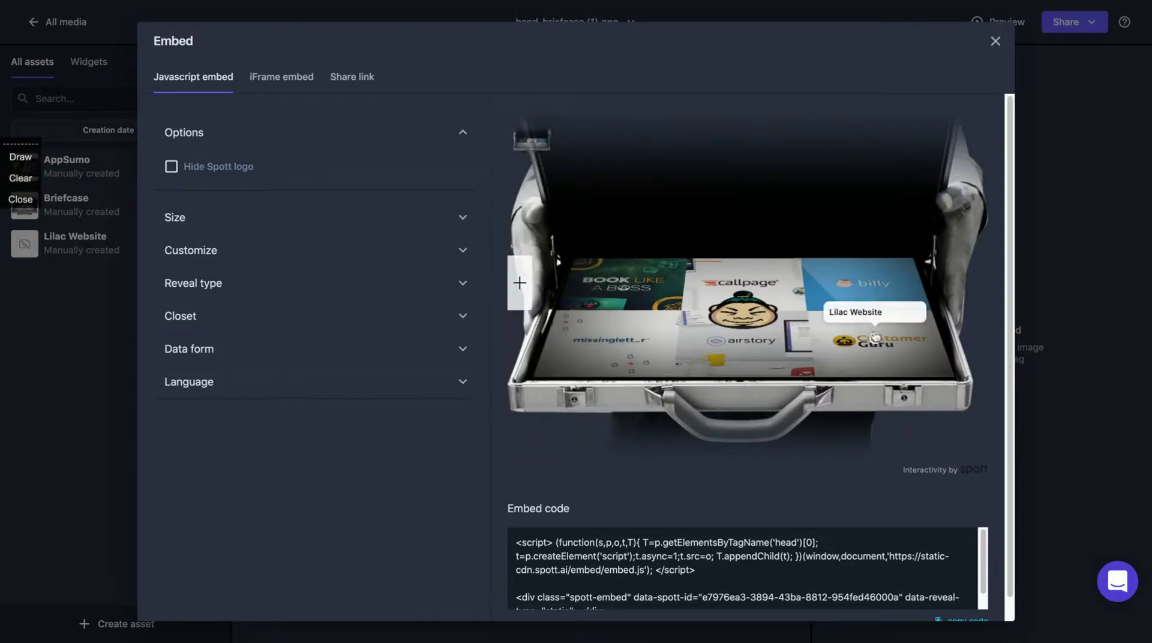
pyautogui.click(994, 42)
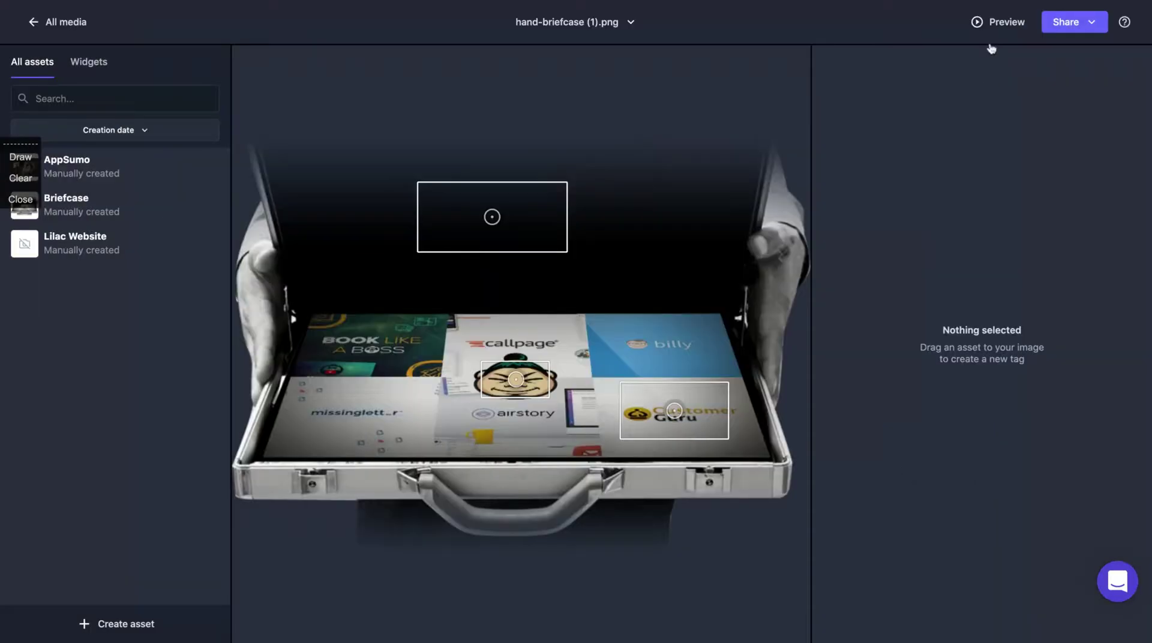
# Return to the media library, open the video FP005252HD01.mp4, and play it to about 10 seconds.
pyautogui.click(37, 30)
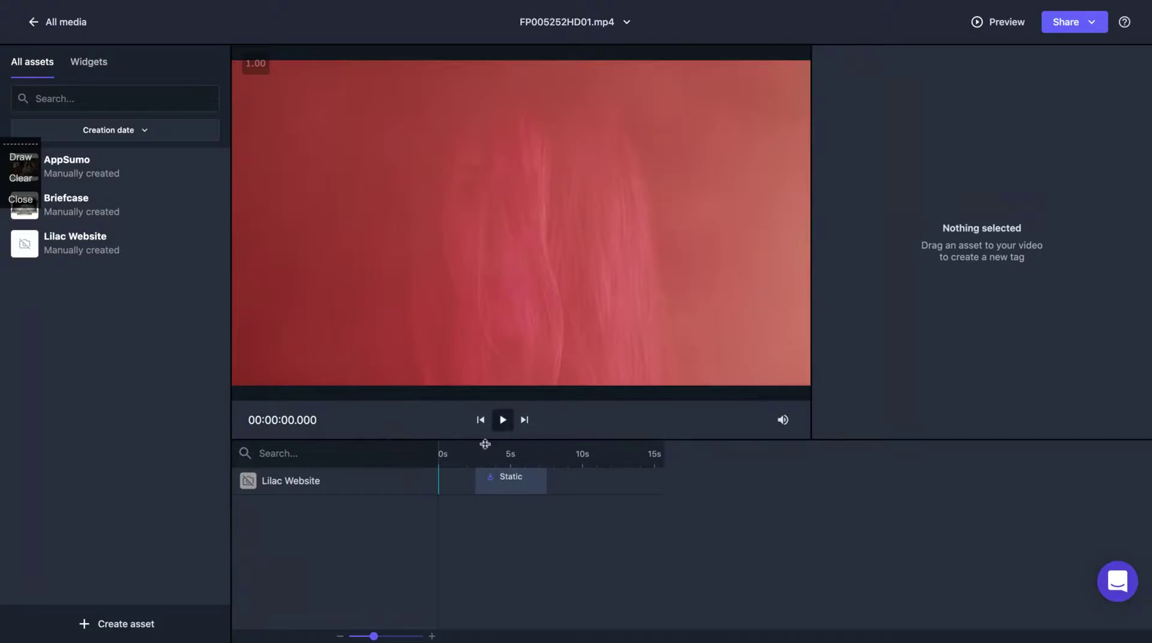
pyautogui.click(504, 421)
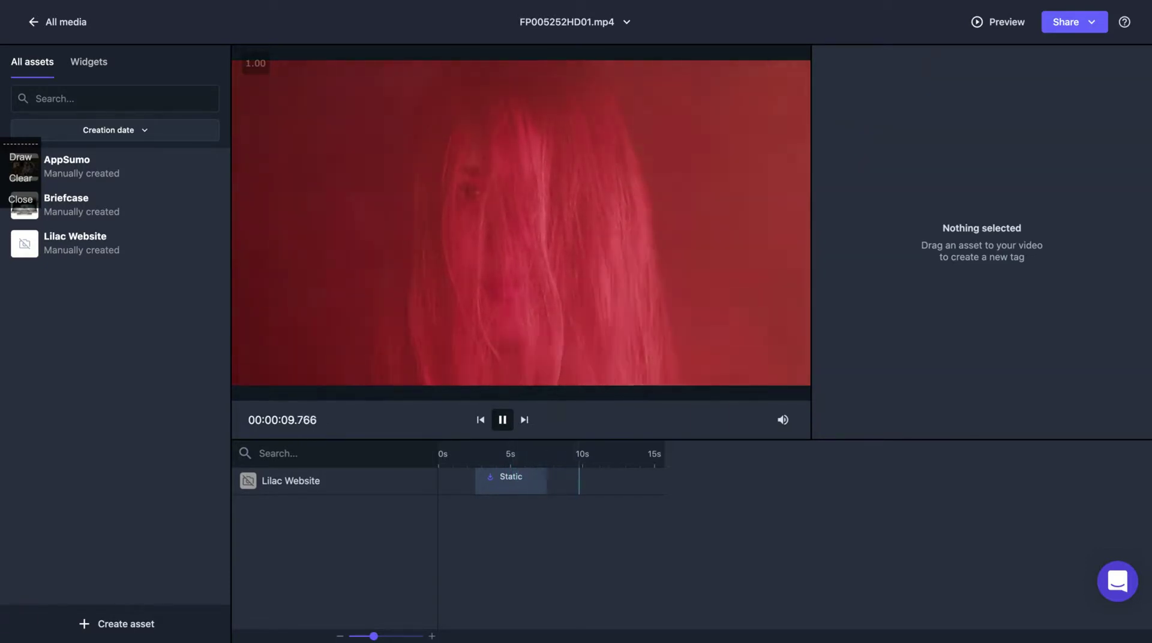
pyautogui.press('space')
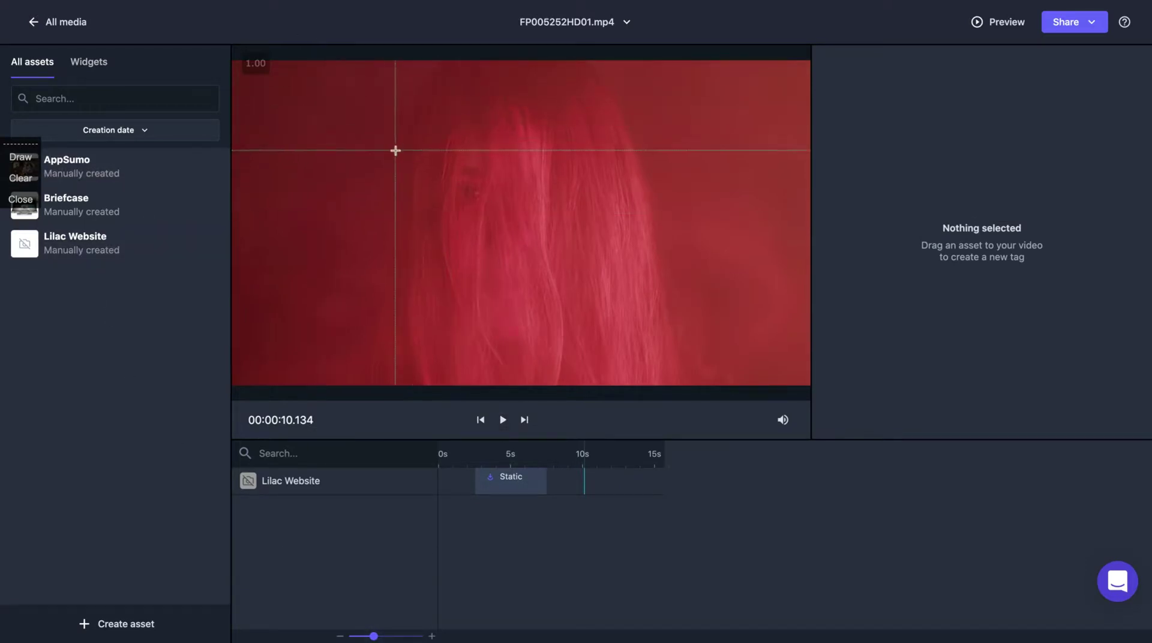
# Draw tag areas in the upper-left and upper-right of the video frame, attaching the Briefcase asset to the first and AppSumo to the second.
pyautogui.moveTo(455, 162); pyautogui.dragTo(277, 98)
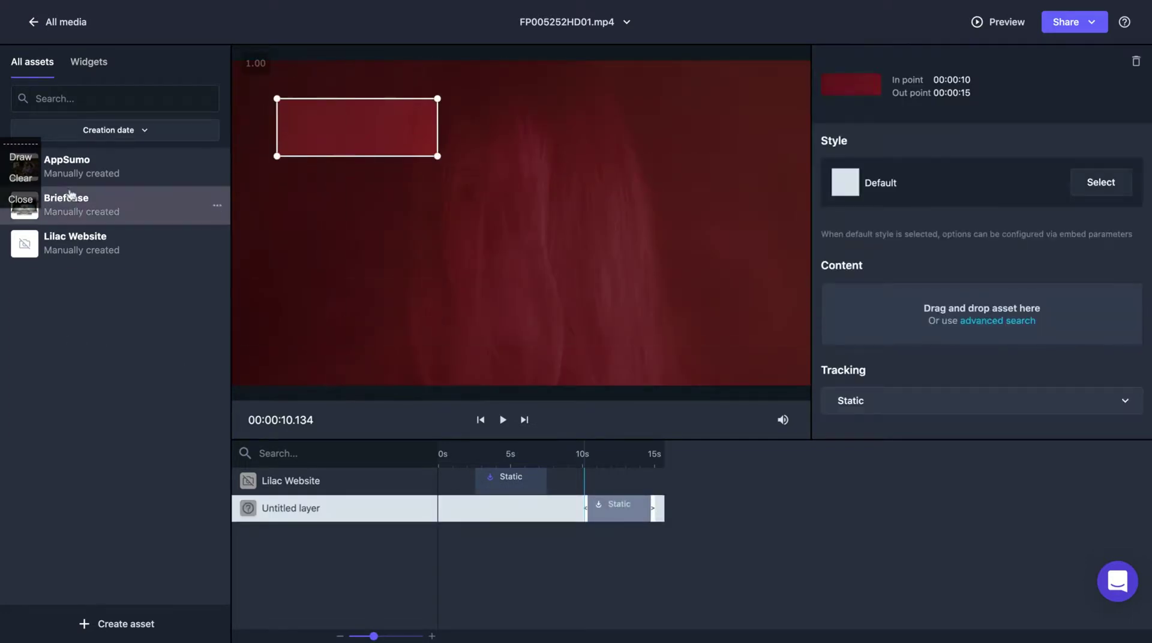
pyautogui.moveTo(70, 204); pyautogui.dragTo(357, 127)
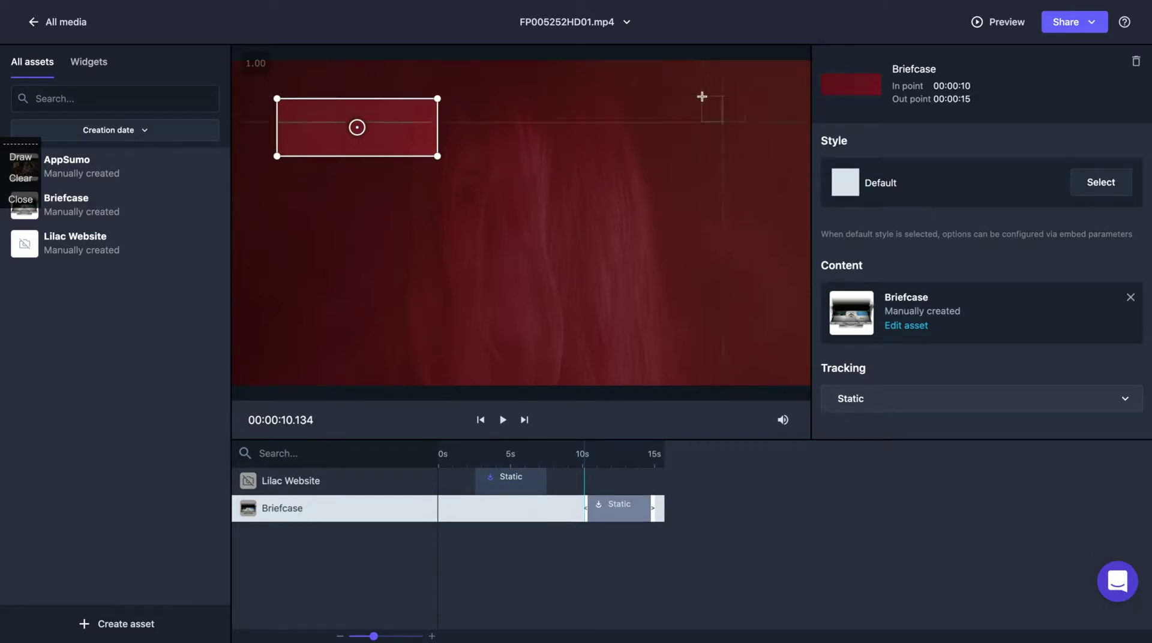
pyautogui.moveTo(702, 96); pyautogui.dragTo(790, 137)
pyautogui.moveTo(68, 165)
pyautogui.mouseDown()
pyautogui.moveTo(155, 173)
pyautogui.moveTo(751, 124)
pyautogui.moveTo(744, 133)
pyautogui.mouseUp()
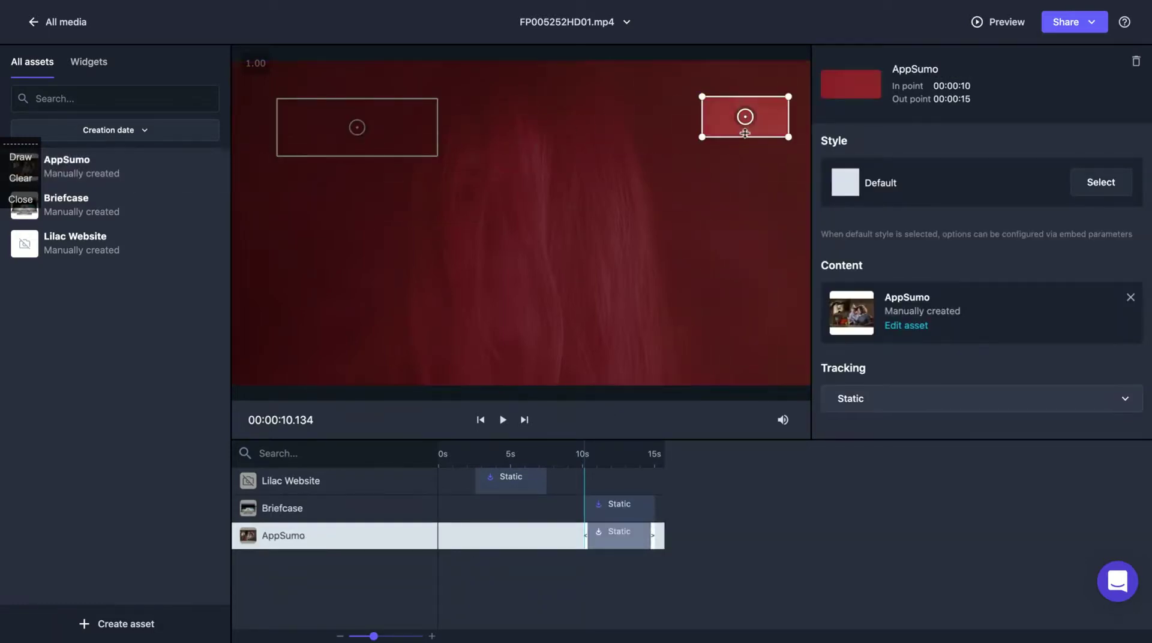
# Apply the Lora "Closet with popup dialog" style to the AppSumo tag and the Echo "Expanding card" style to the Briefcase tag.
pyautogui.click(1094, 184)
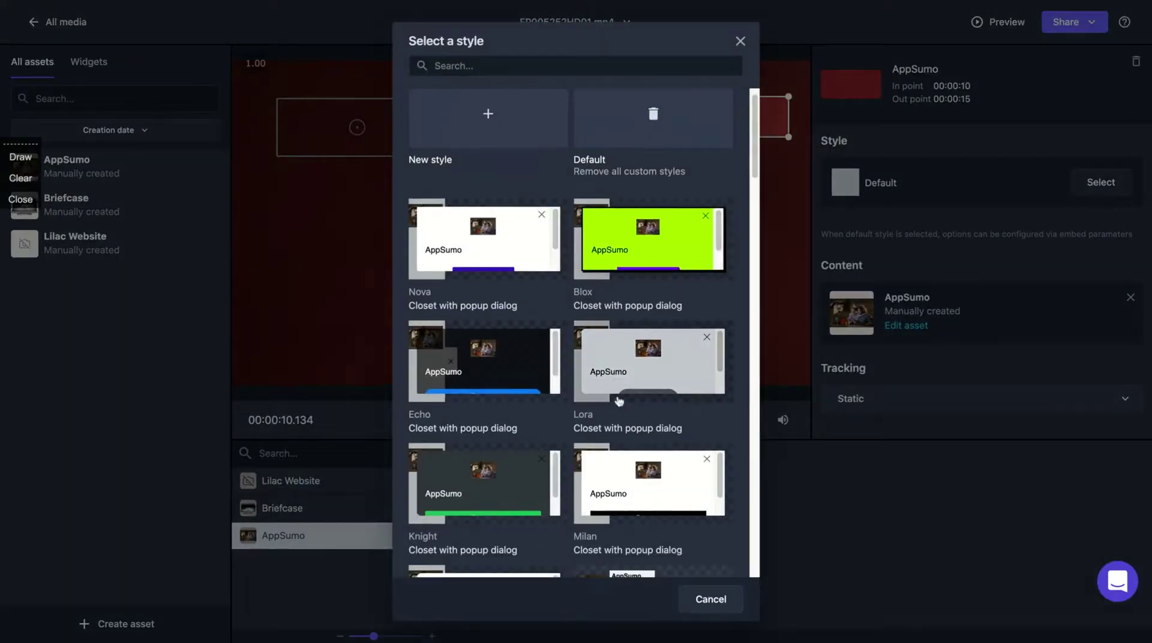
pyautogui.click(596, 348)
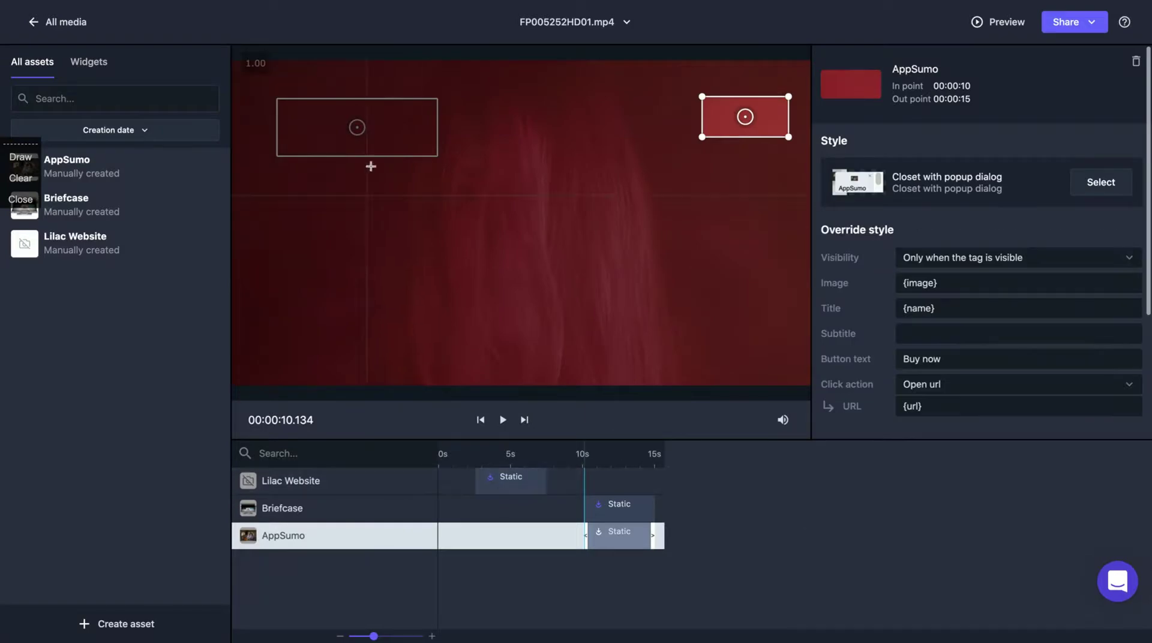
pyautogui.click(328, 143)
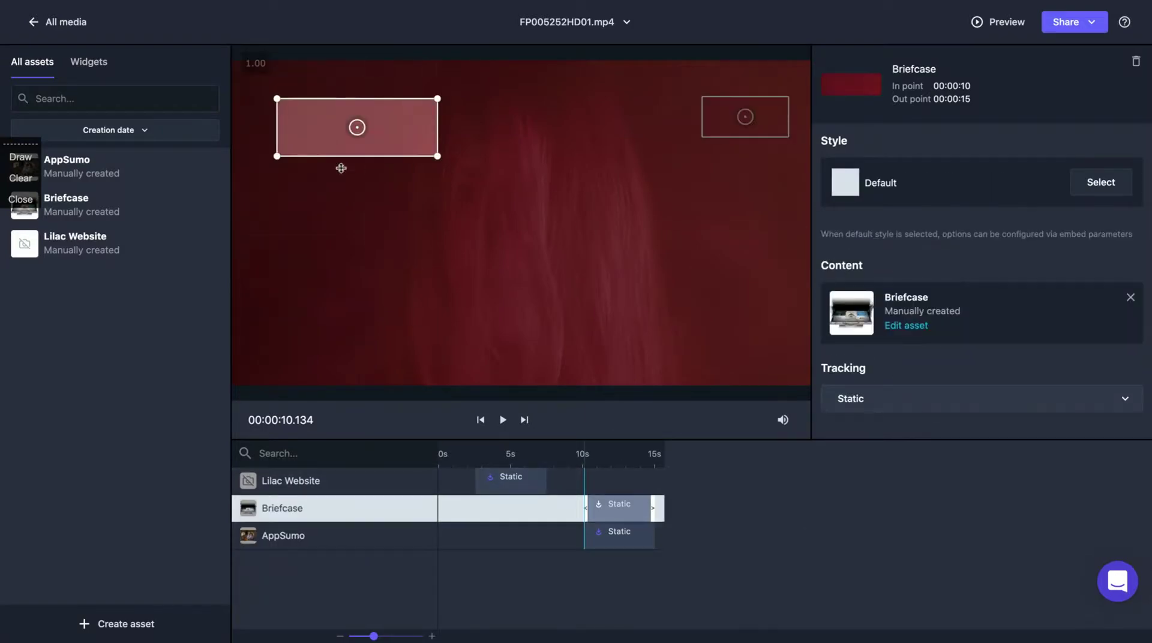
pyautogui.click(1102, 193)
pyautogui.scroll(-5, 698, 384)
pyautogui.scroll(-5, 698, 384)
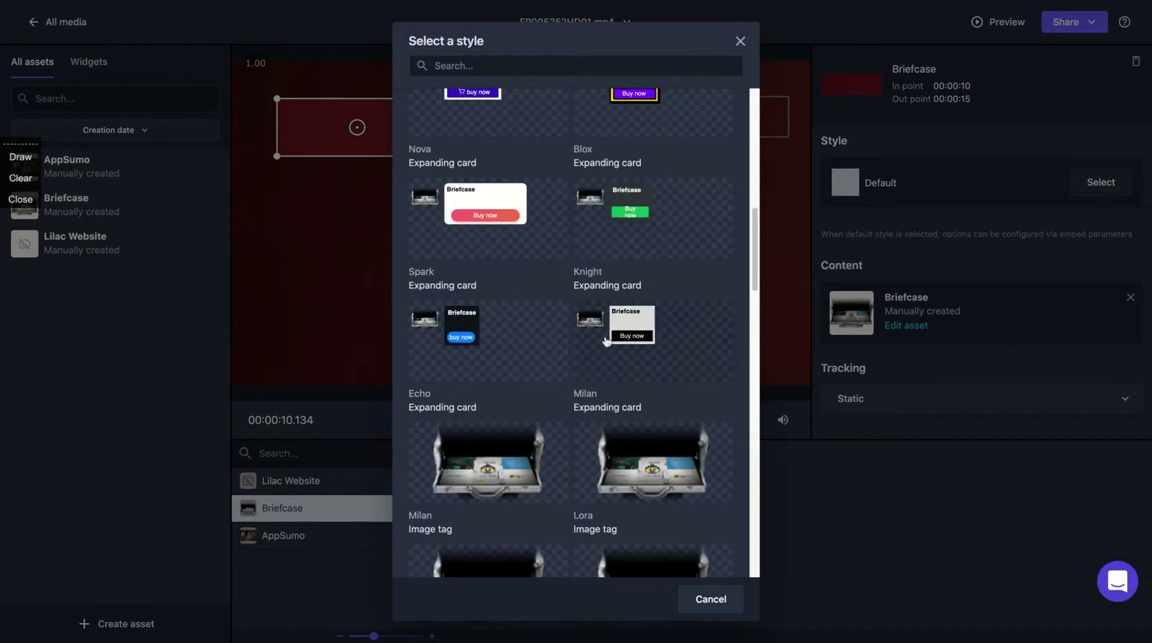
pyautogui.click(420, 330)
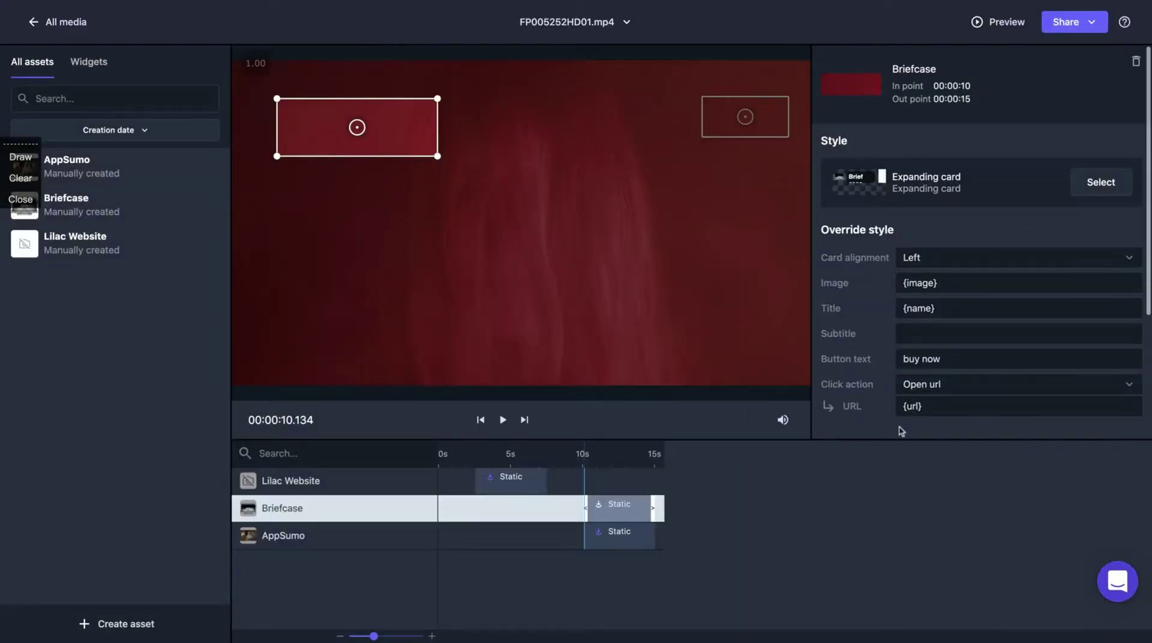
# Preview the interactive video, collapse its closet sidebar, and look over the JavaScript embed code.
pyautogui.click(984, 21)
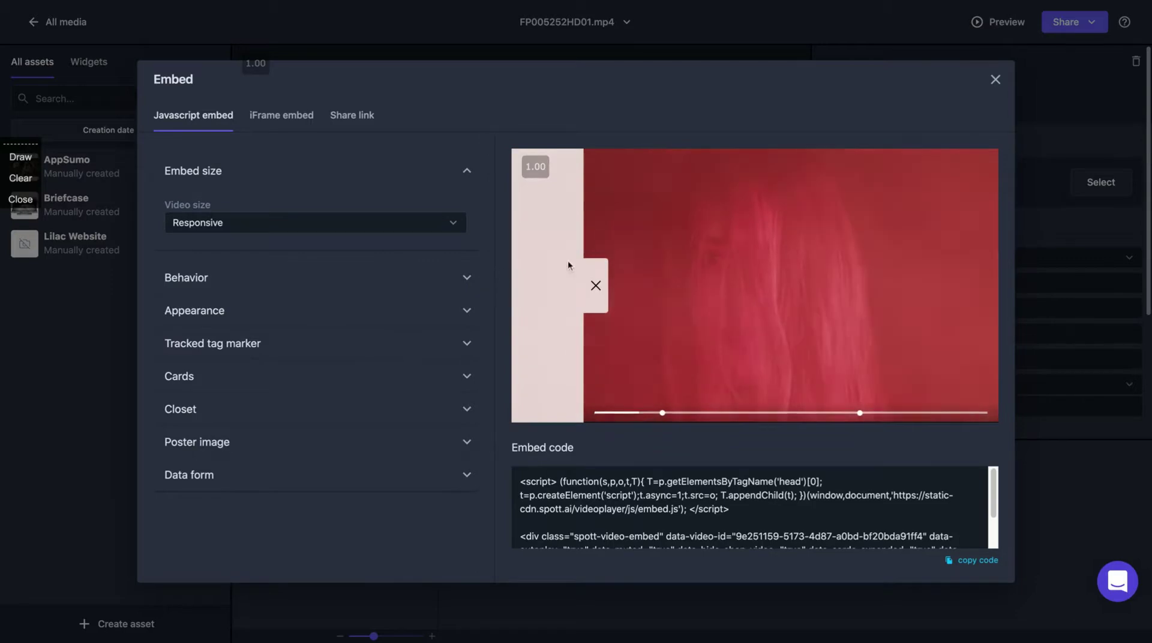
pyautogui.click(594, 285)
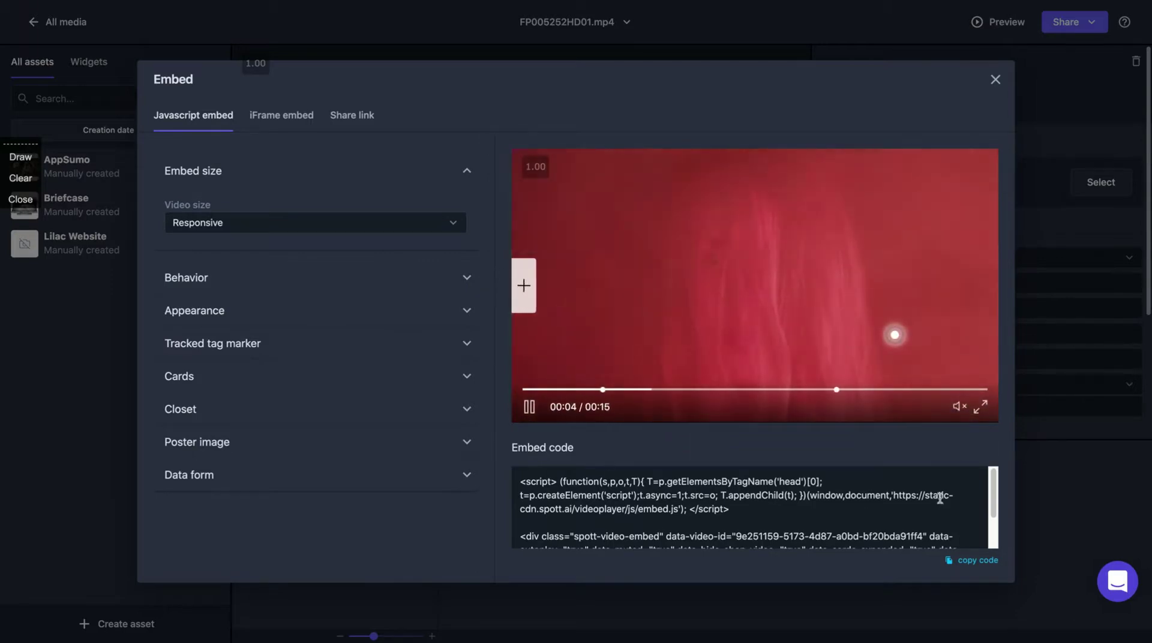
pyautogui.moveTo(990, 483); pyautogui.dragTo(992, 500)
pyautogui.scroll(2, 993, 500)
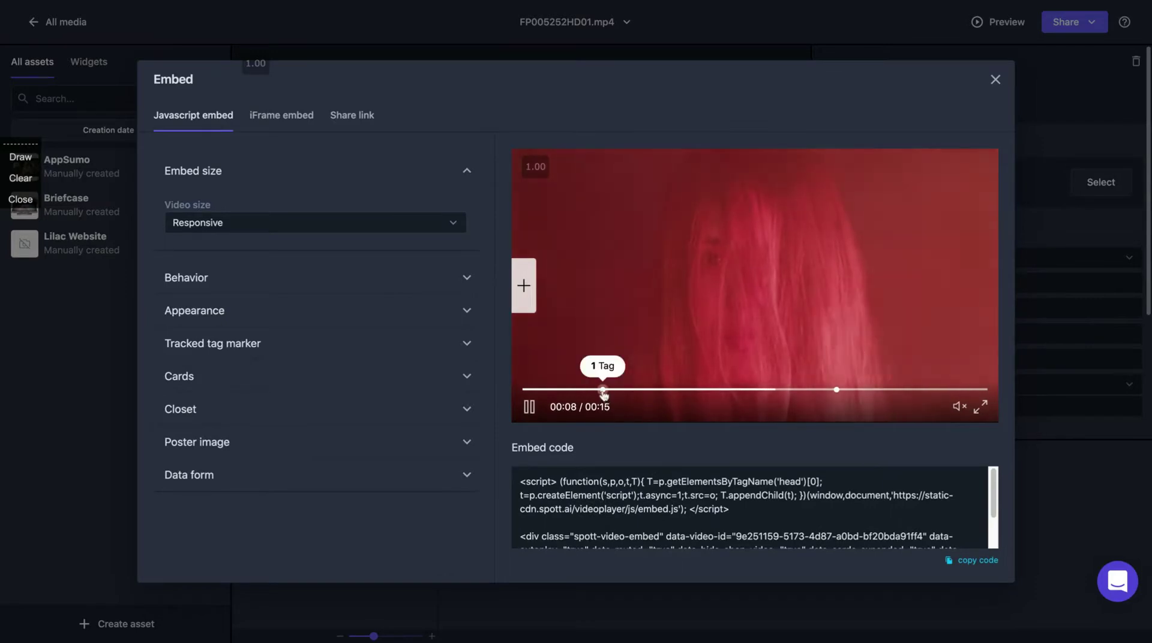
# Review the iFrame embed and share link options for the video, and return to the JavaScript embed.
pyautogui.click(273, 117)
pyautogui.click(337, 120)
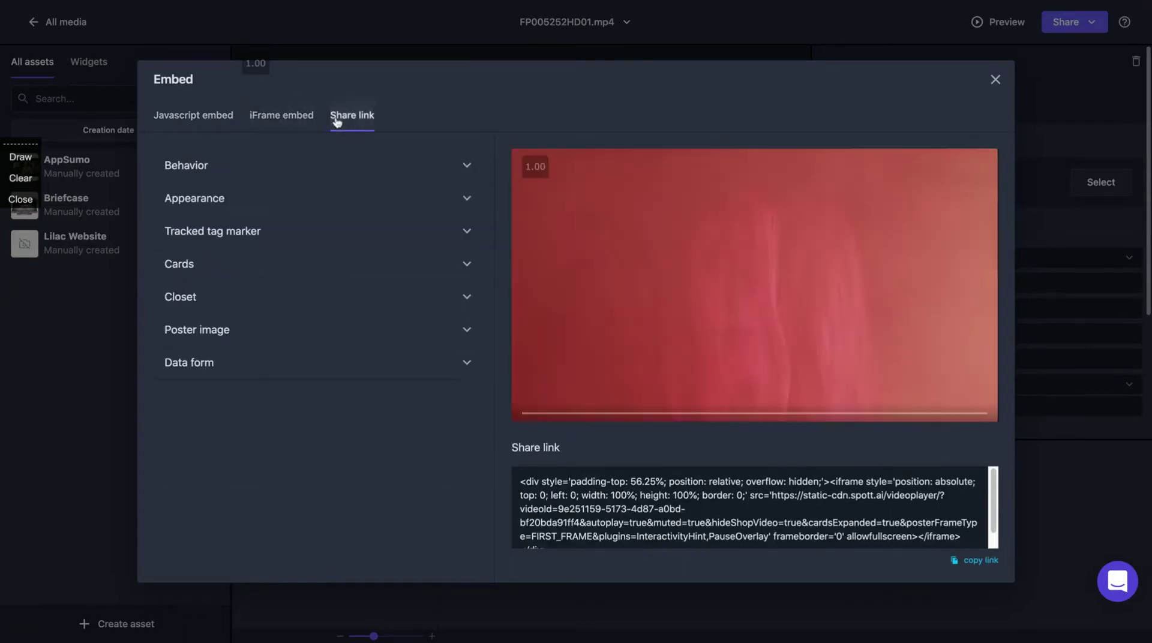
pyautogui.click(180, 118)
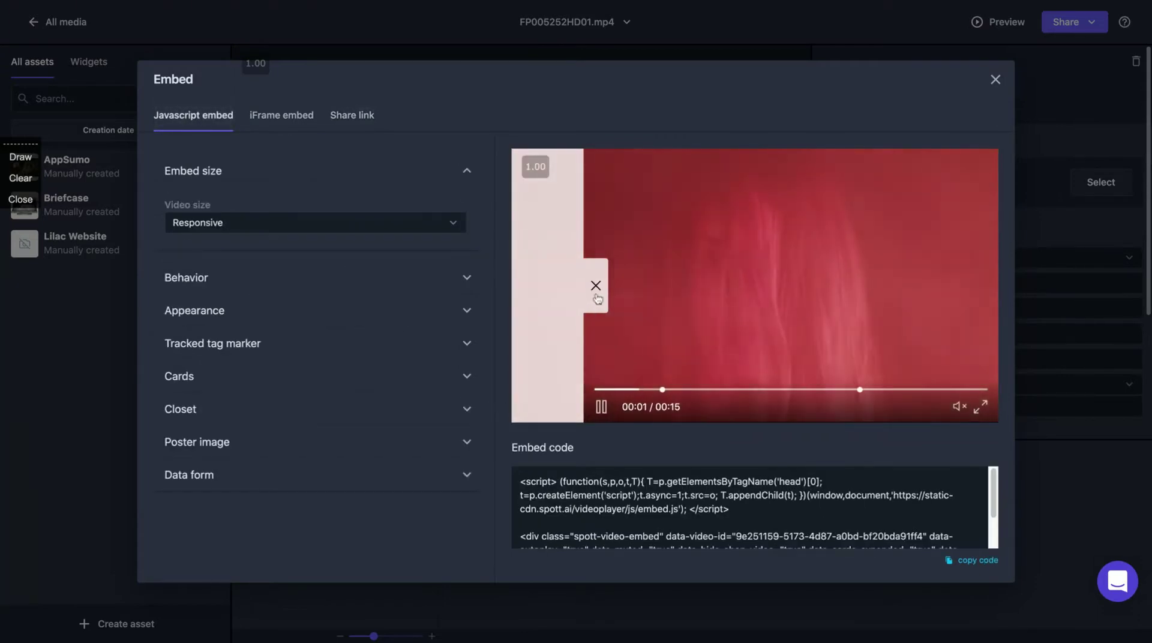
# Collapse the closet, rewind the video preview to test the Lilac Website and Briefcase tags during playback, and close the embed dialog.
pyautogui.click(595, 299)
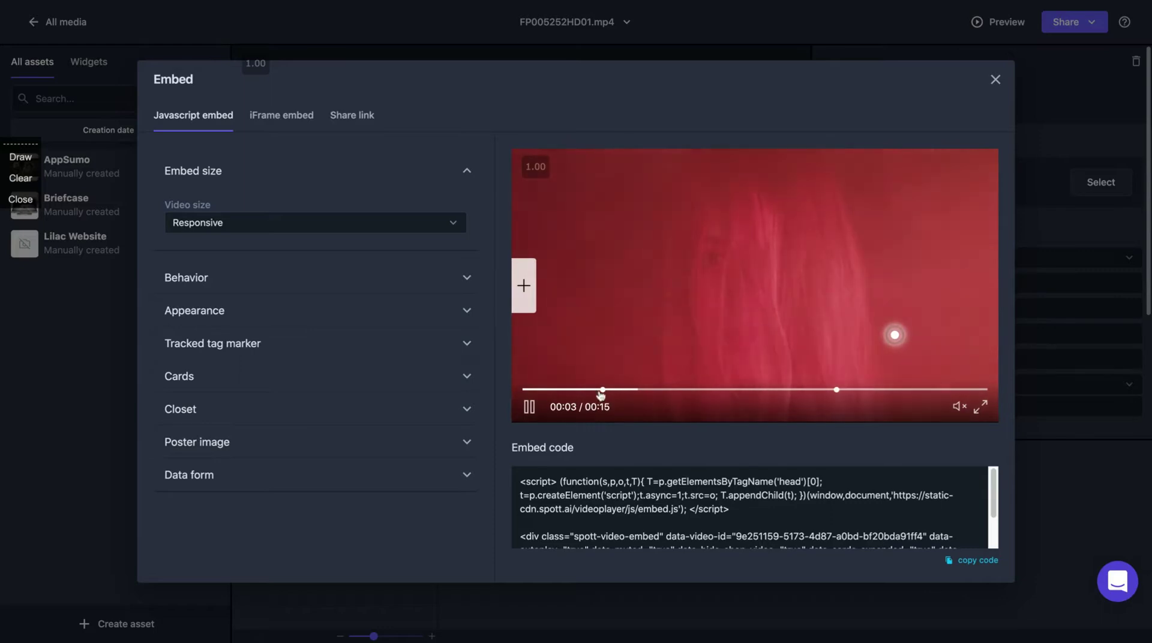
pyautogui.click(530, 391)
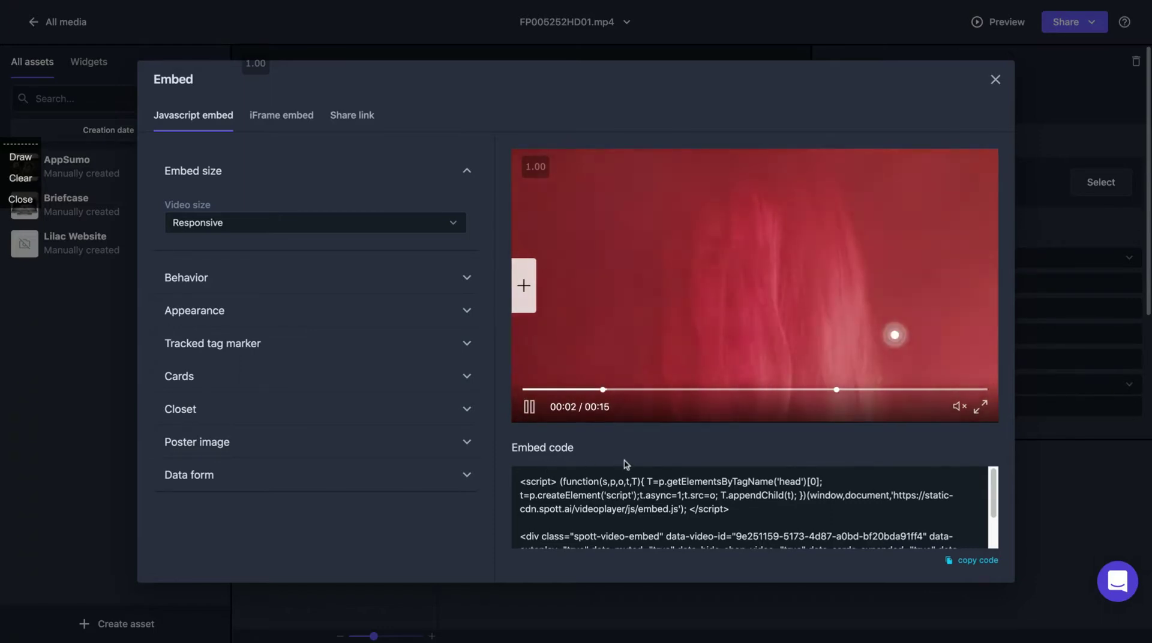
pyautogui.moveTo(898, 341)
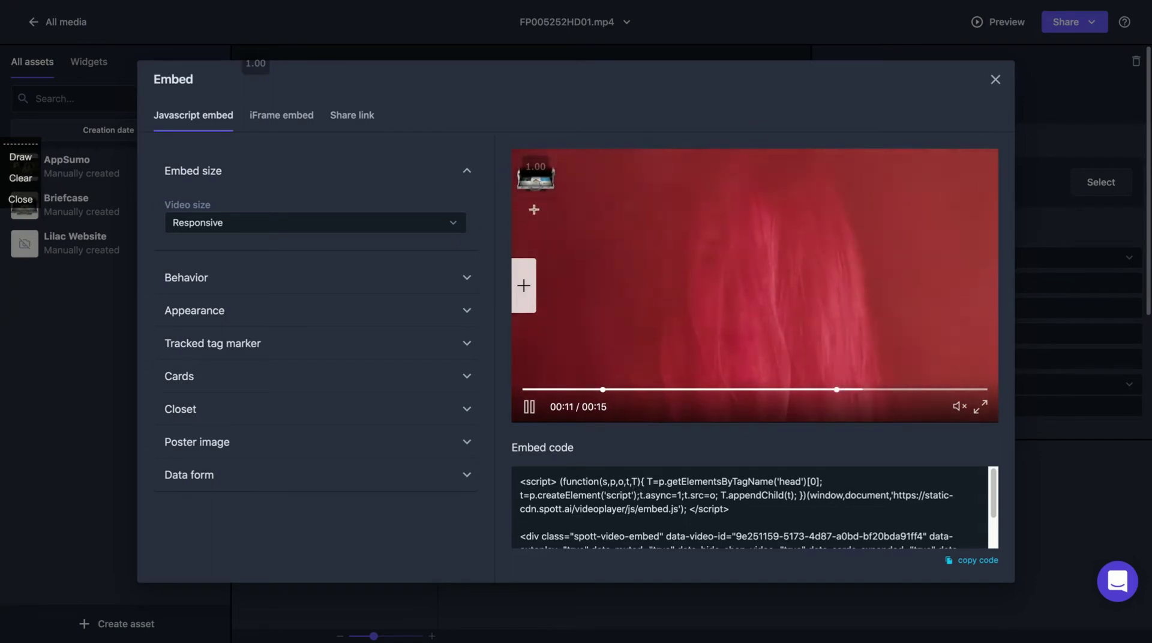
pyautogui.click(537, 192)
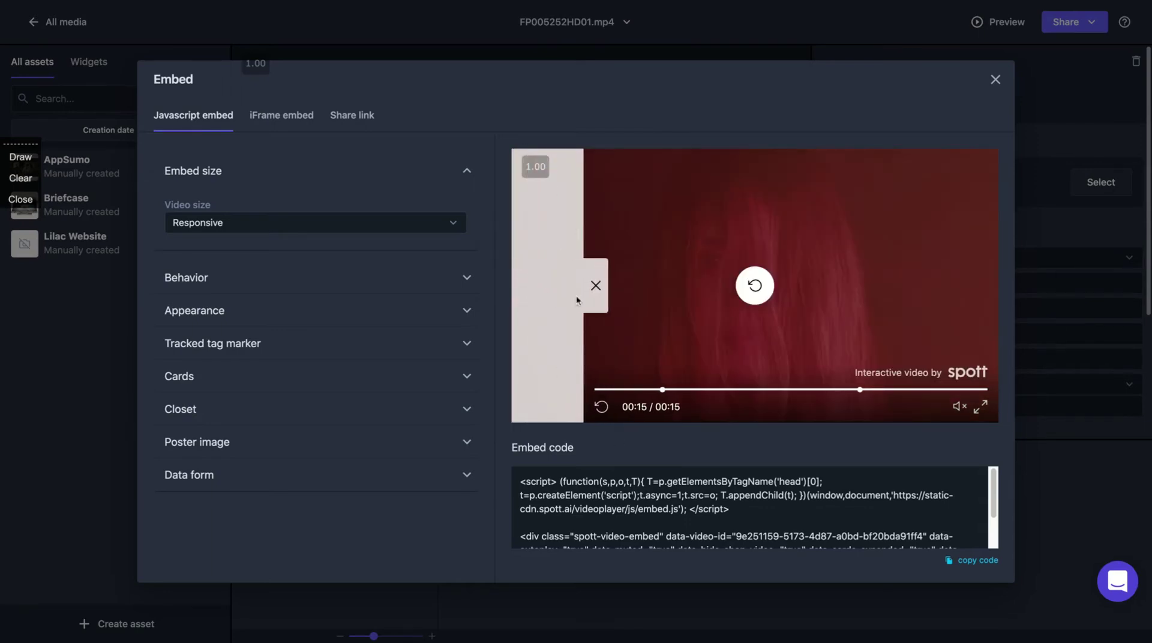
pyautogui.click(594, 287)
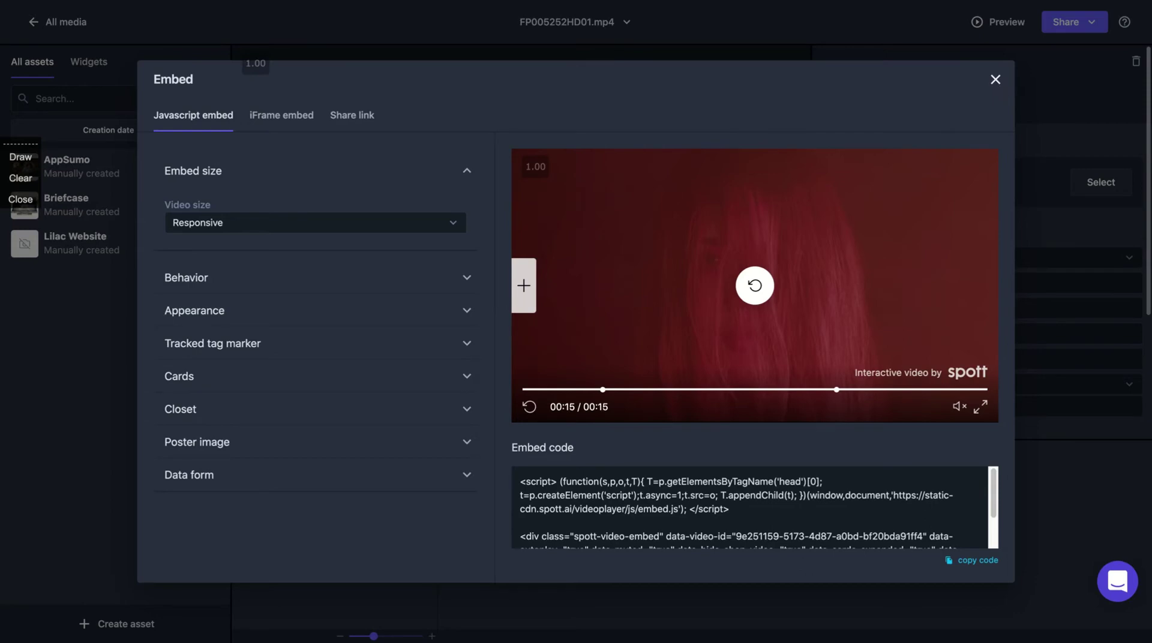
pyautogui.click(995, 79)
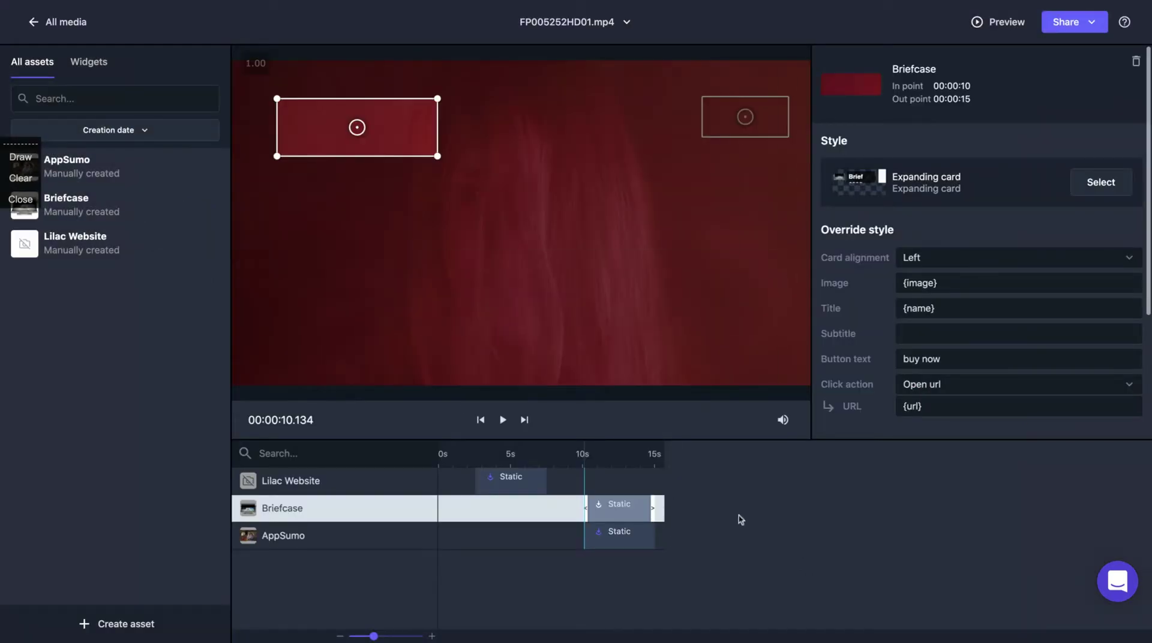